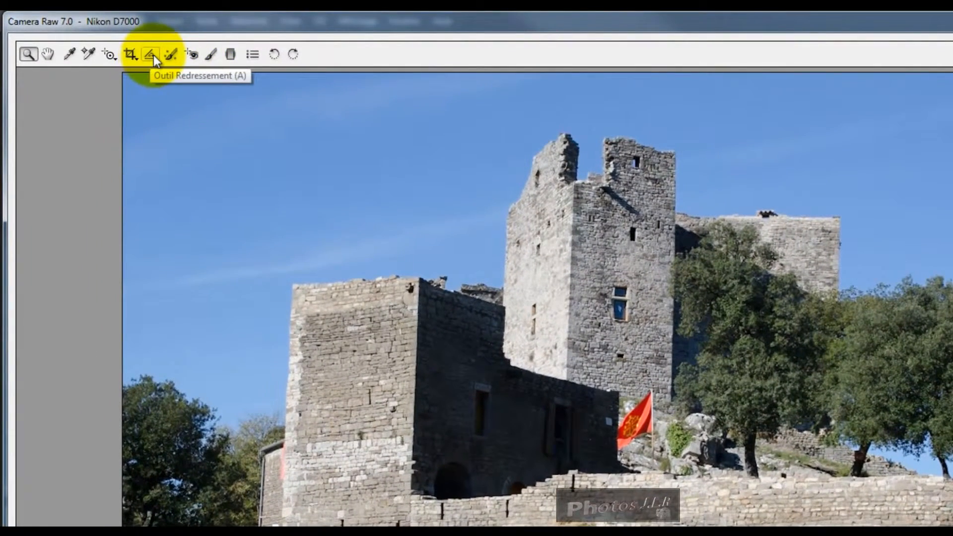
# - Straighten the photo along the tall tower's vertical edge and apply the resulting crop
pyautogui.click(153, 56)
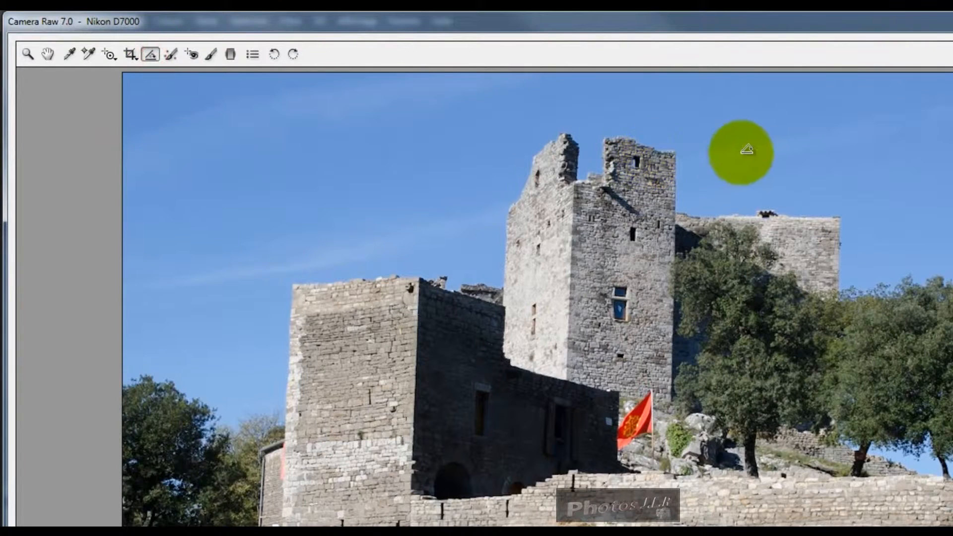
pyautogui.moveTo(677, 144); pyautogui.dragTo(667, 511)
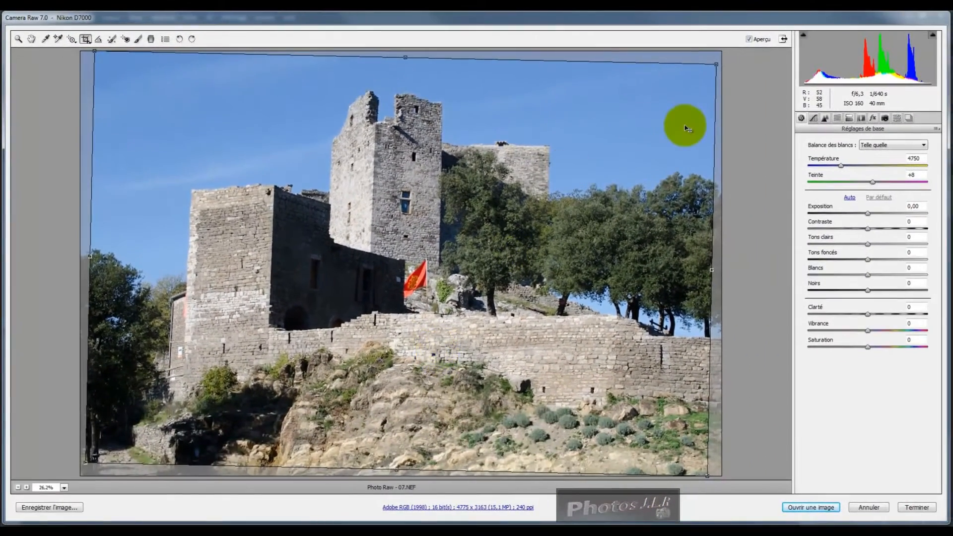
pyautogui.press('Return')
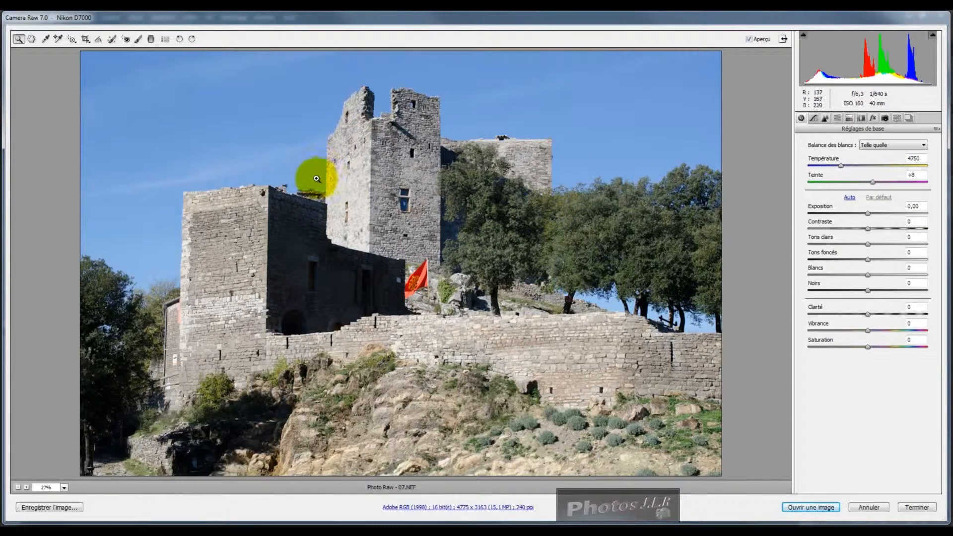
# - Set the white balance to Lumière naturelle and raise Clarté to +58
pyautogui.click(923, 145)
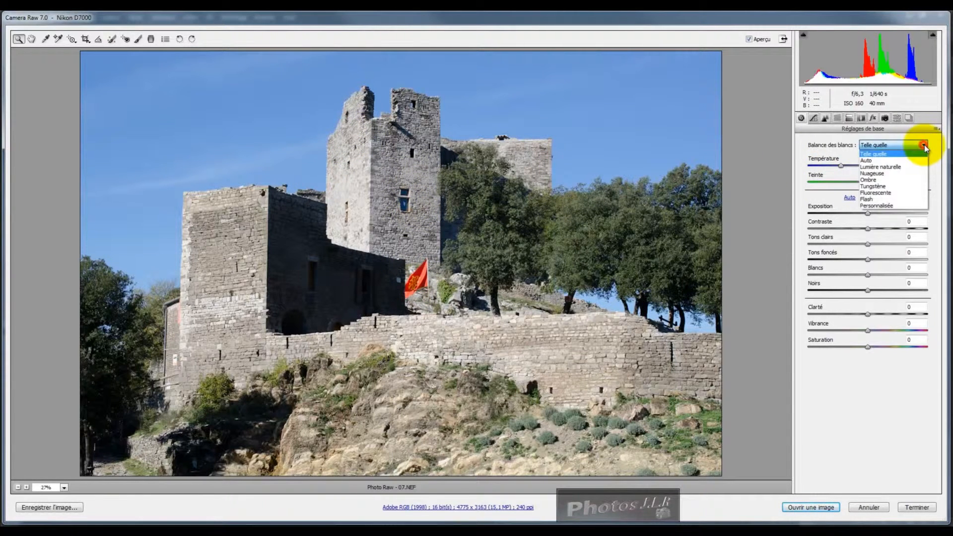
pyautogui.click(888, 167)
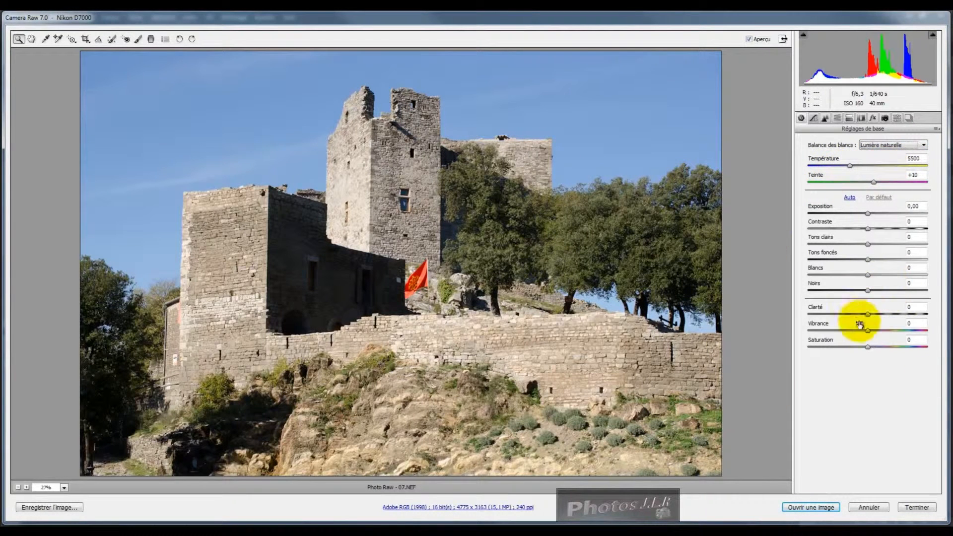
pyautogui.moveTo(868, 314); pyautogui.dragTo(880, 314)
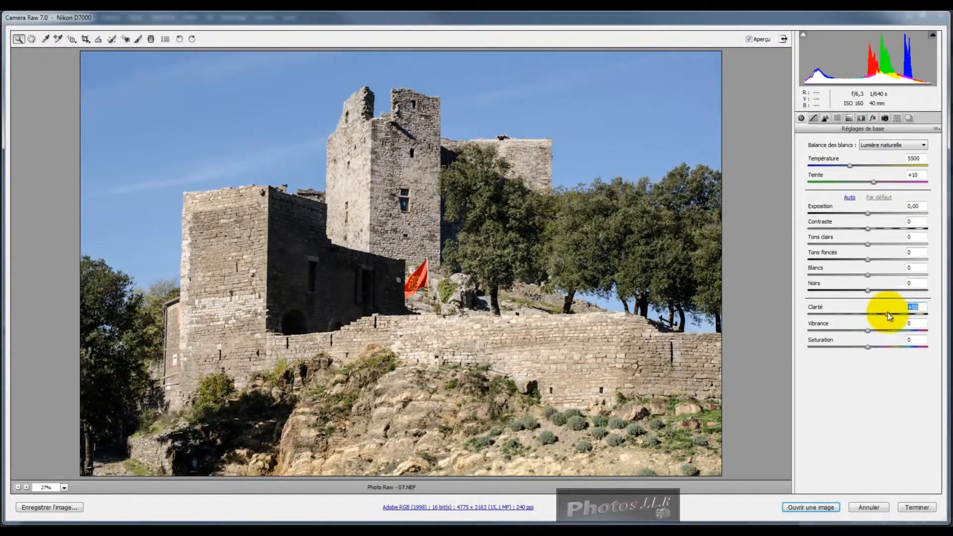
pyautogui.moveTo(910, 316)
pyautogui.mouseDown()
pyautogui.moveTo(807, 314)
pyautogui.moveTo(910, 314)
pyautogui.mouseUp()
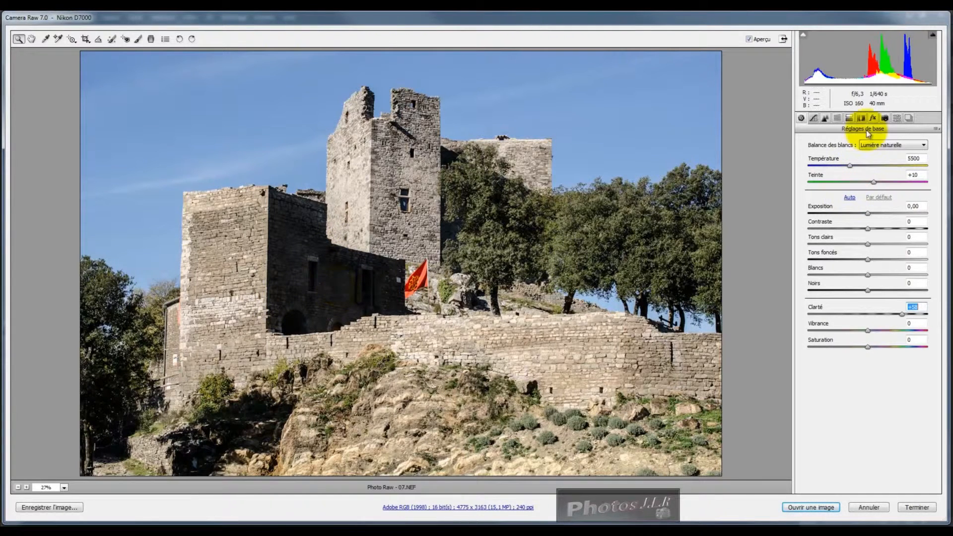
# - Check the photo for clipped shadows and highlights by briefly showing each clipping warning
pyautogui.click(803, 36)
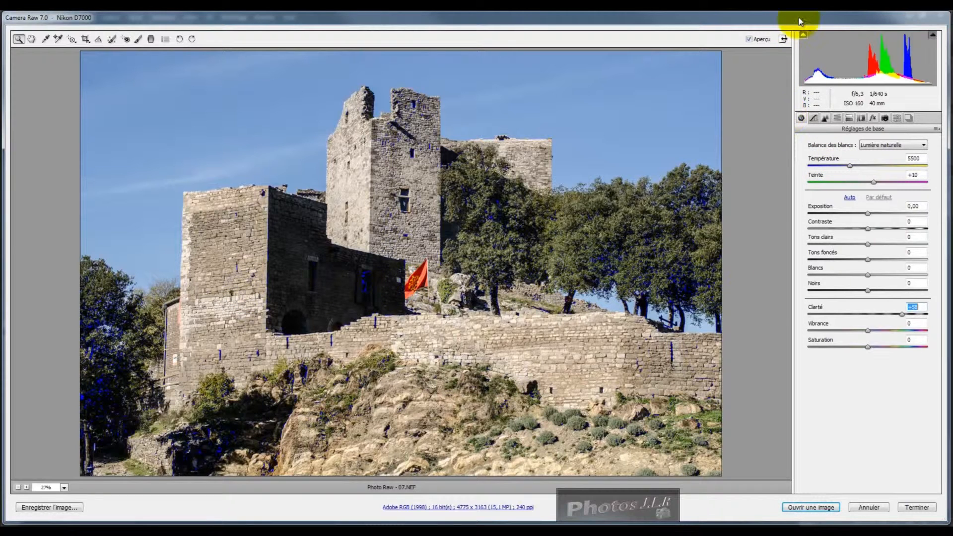
pyautogui.click(803, 37)
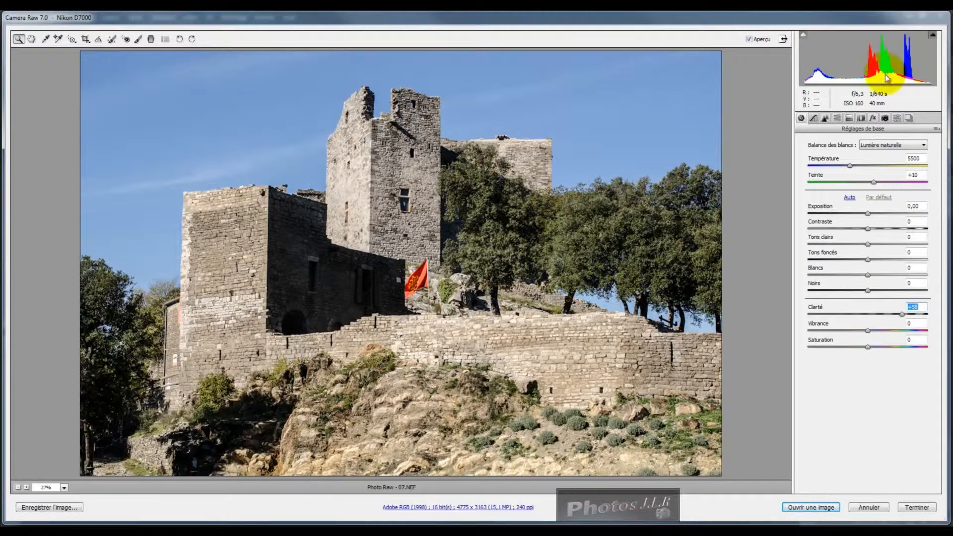
pyautogui.click(933, 38)
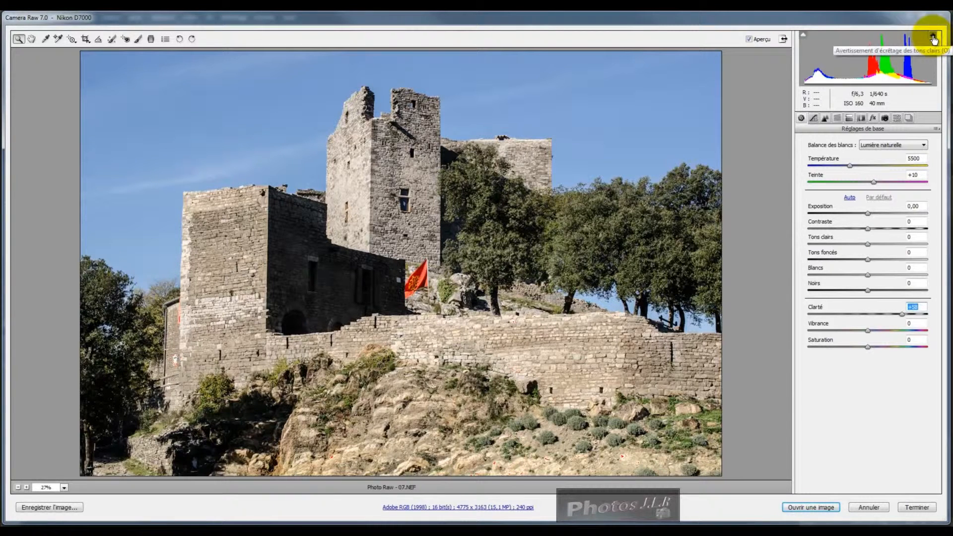
pyautogui.click(932, 38)
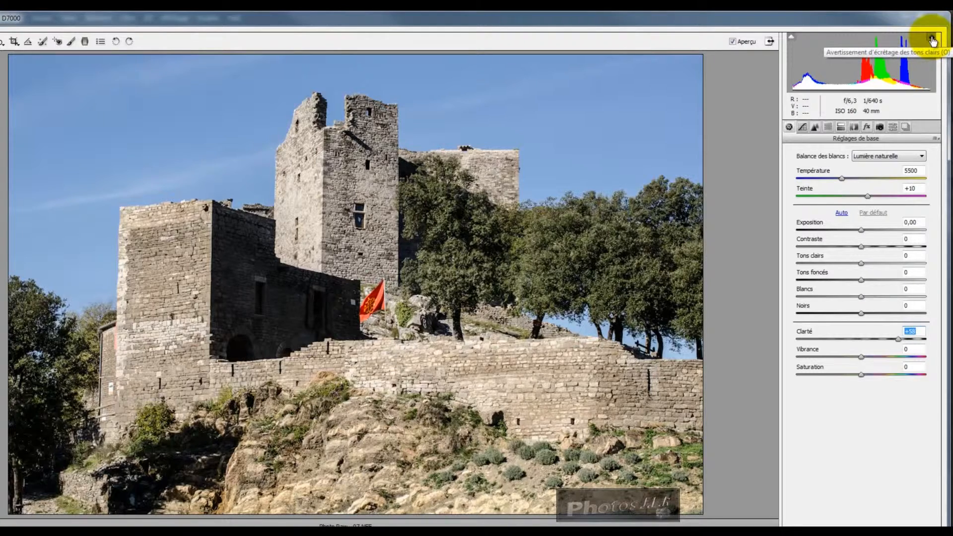
# - Using the shadow clipping warning as a guide, set Tons foncés to +30 and Noirs to +20
pyautogui.click(792, 40)
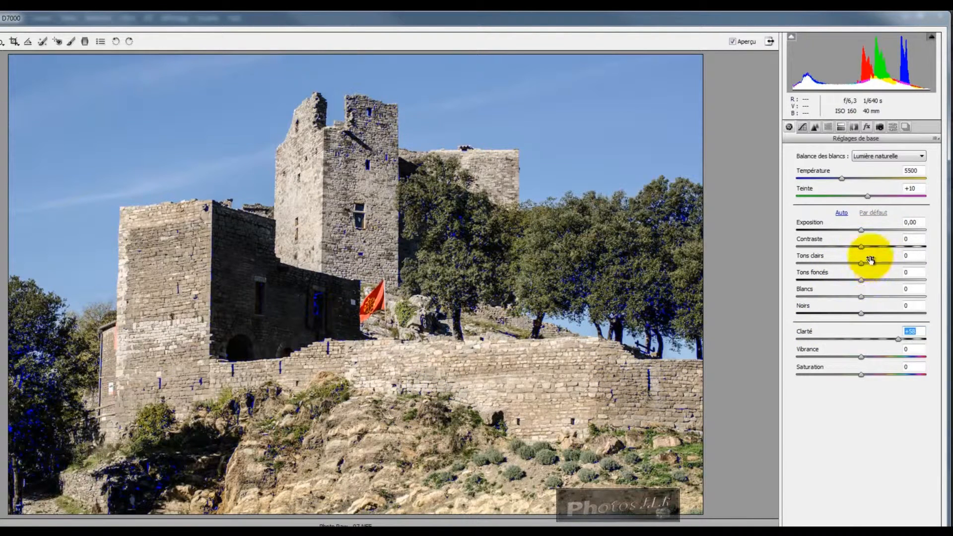
pyautogui.moveTo(860, 280); pyautogui.dragTo(880, 279)
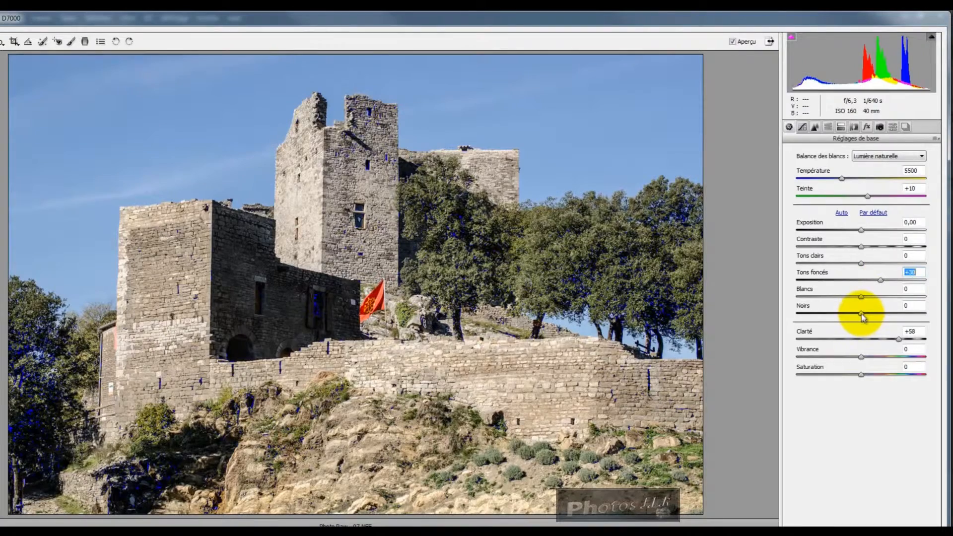
pyautogui.moveTo(862, 315); pyautogui.dragTo(879, 311)
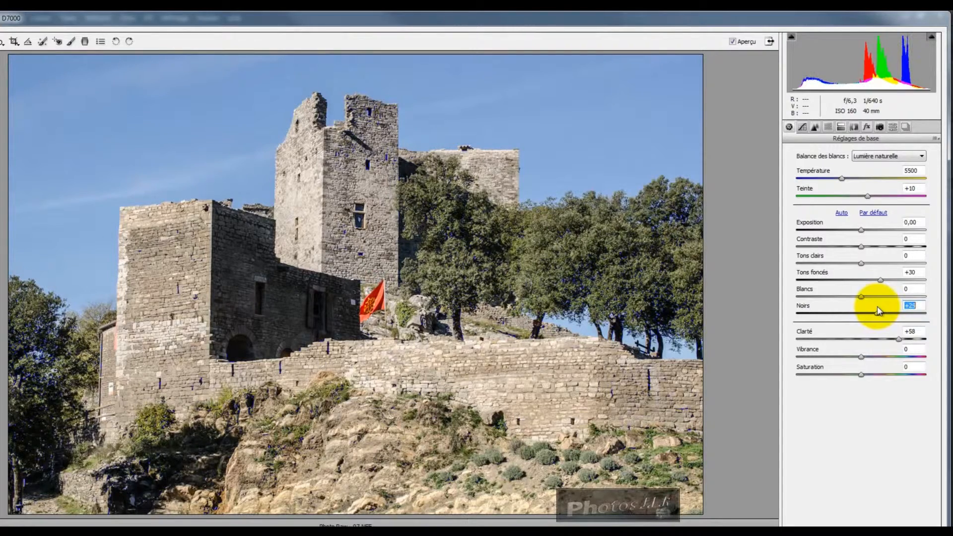
pyautogui.moveTo(876, 308); pyautogui.dragTo(870, 310)
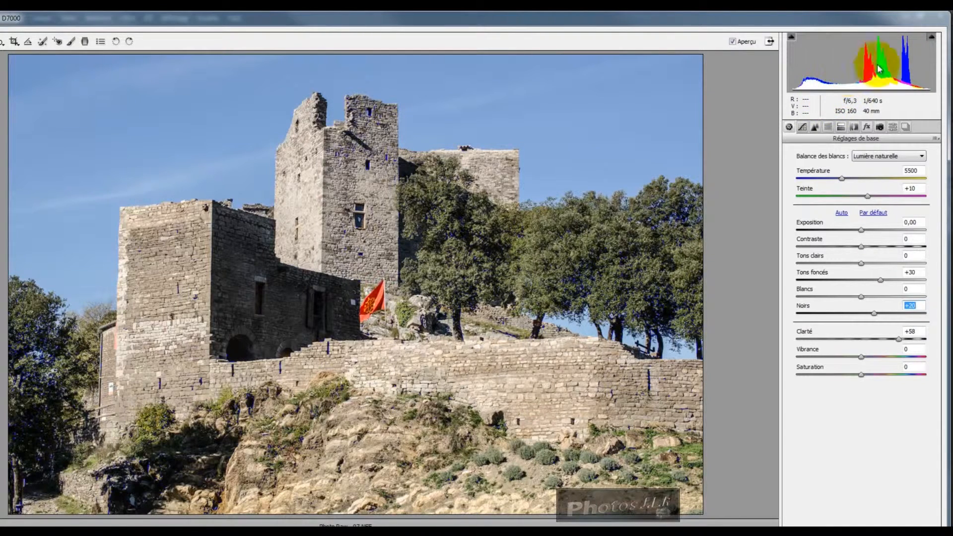
pyautogui.click(792, 39)
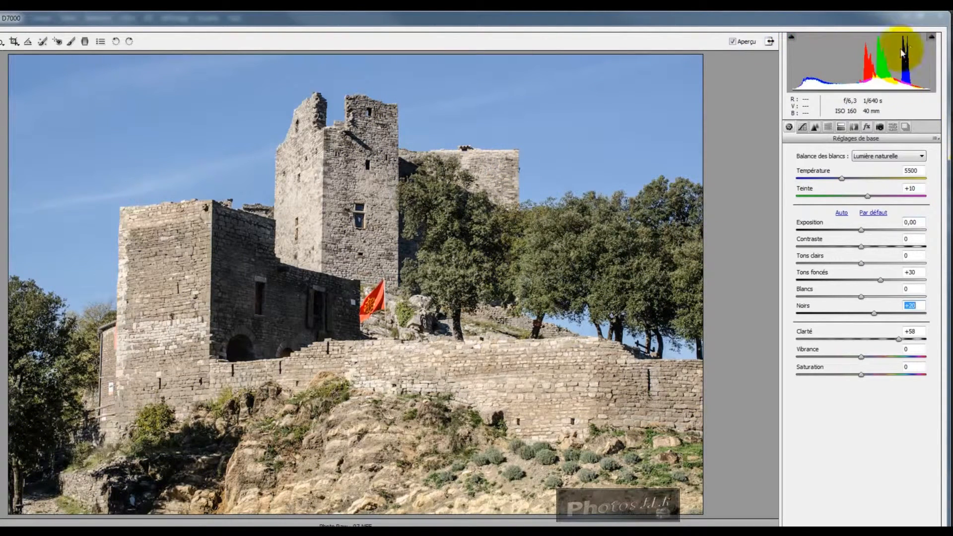
# - Examine the red flag up close for clipped highlights with the highlight clipping warning, and return to the full-photo view
pyautogui.click(933, 40)
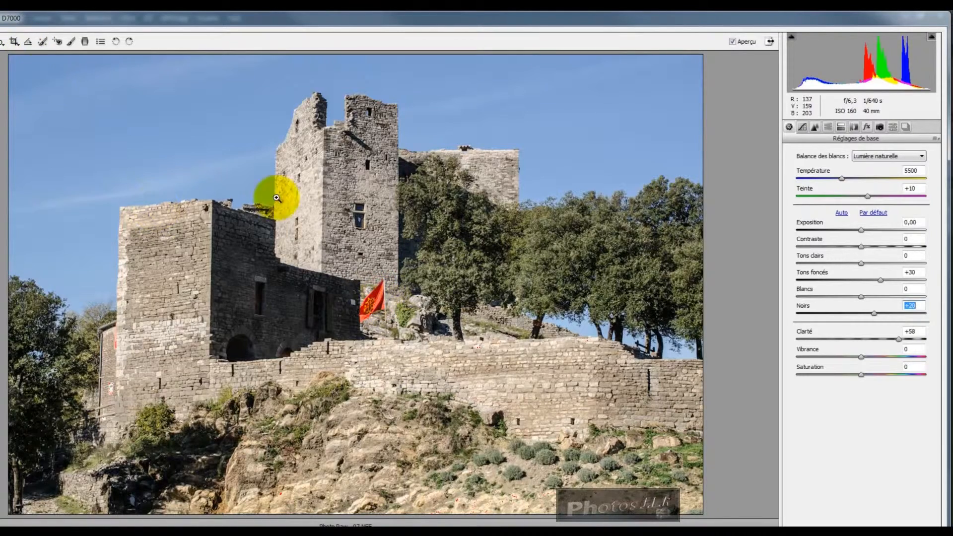
pyautogui.click(375, 303)
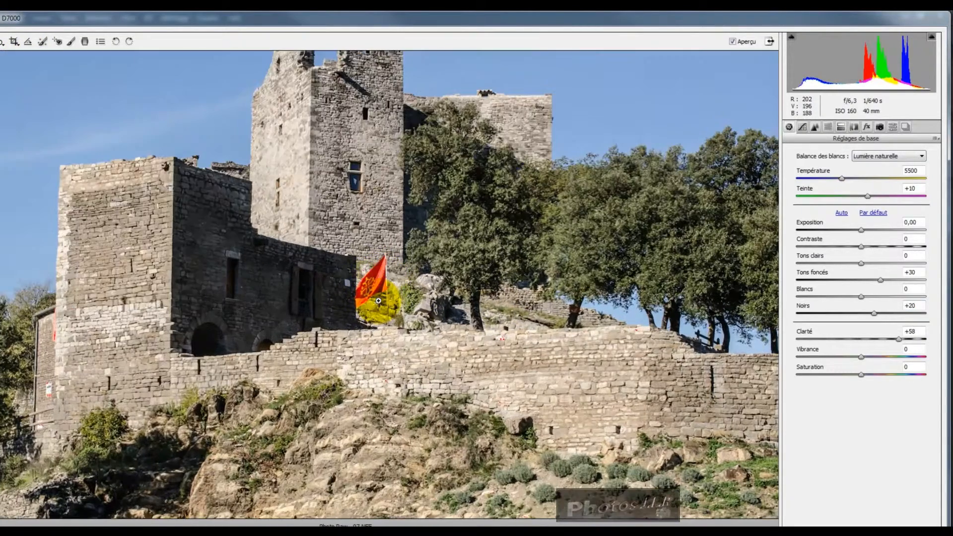
pyautogui.click(378, 300)
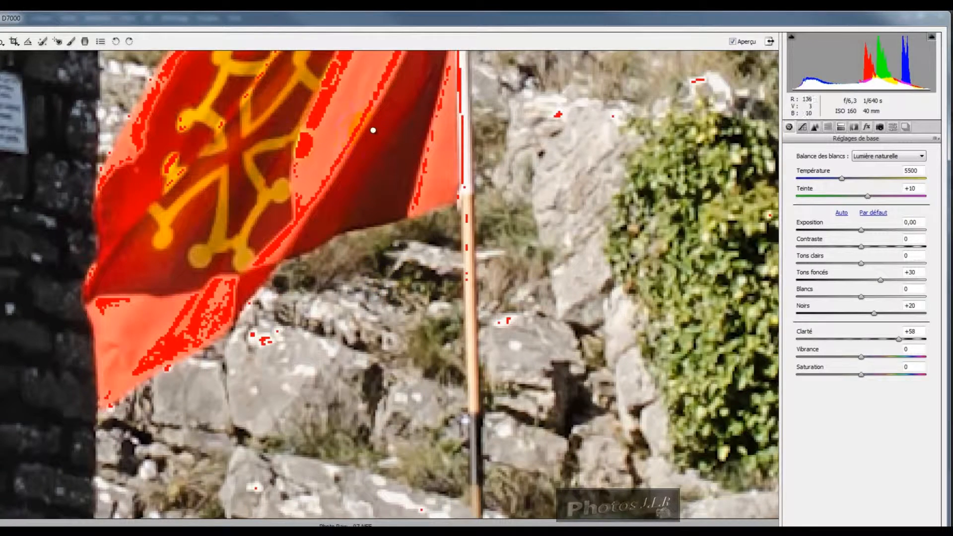
pyautogui.click(932, 38)
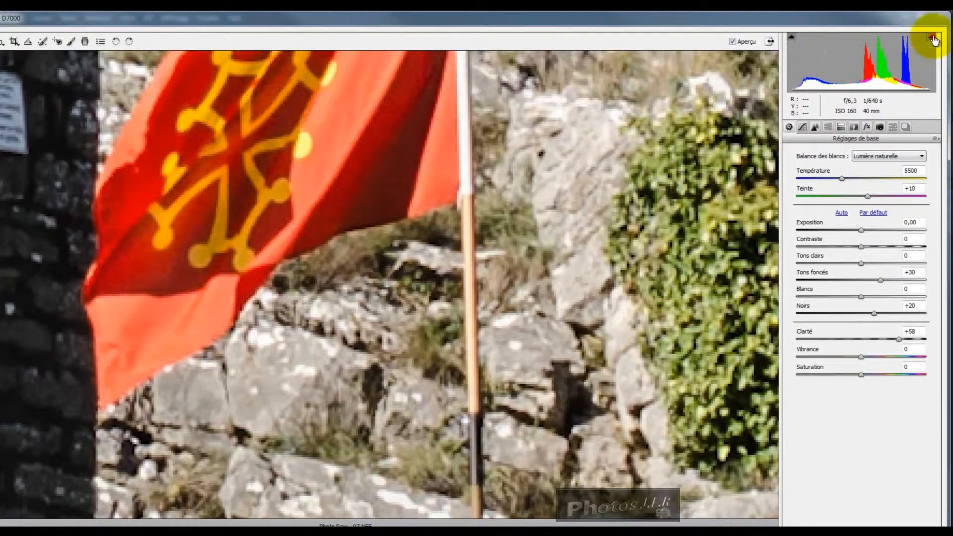
pyautogui.click(931, 38)
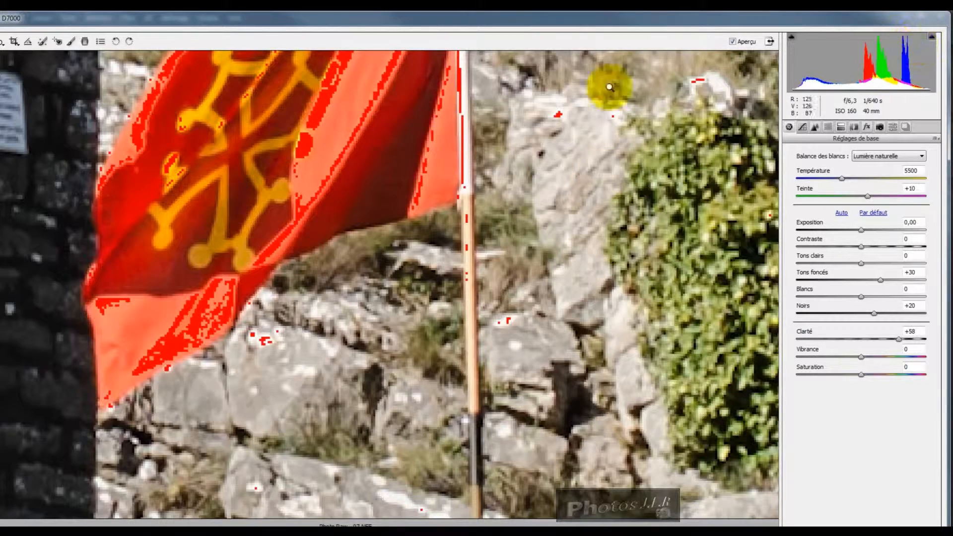
pyautogui.rightClick(360, 104)
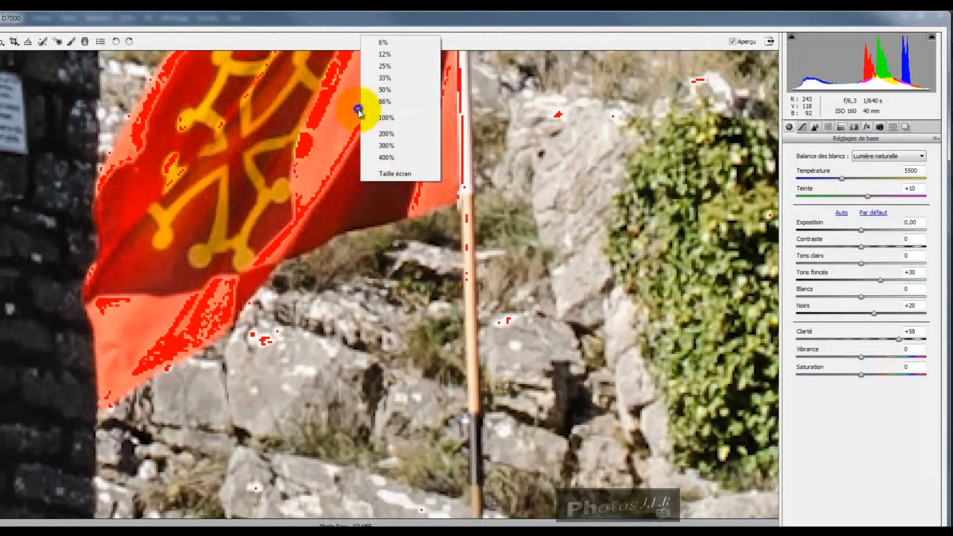
pyautogui.click(397, 174)
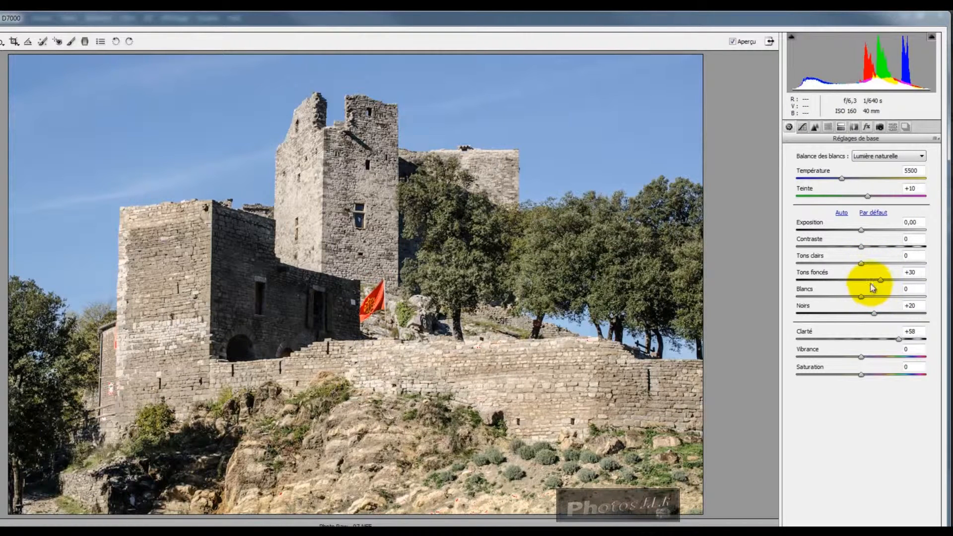
# - Set Tons clairs to -35, Blancs to -47 and Exposition to +0,05
pyautogui.moveTo(860, 263); pyautogui.dragTo(839, 266)
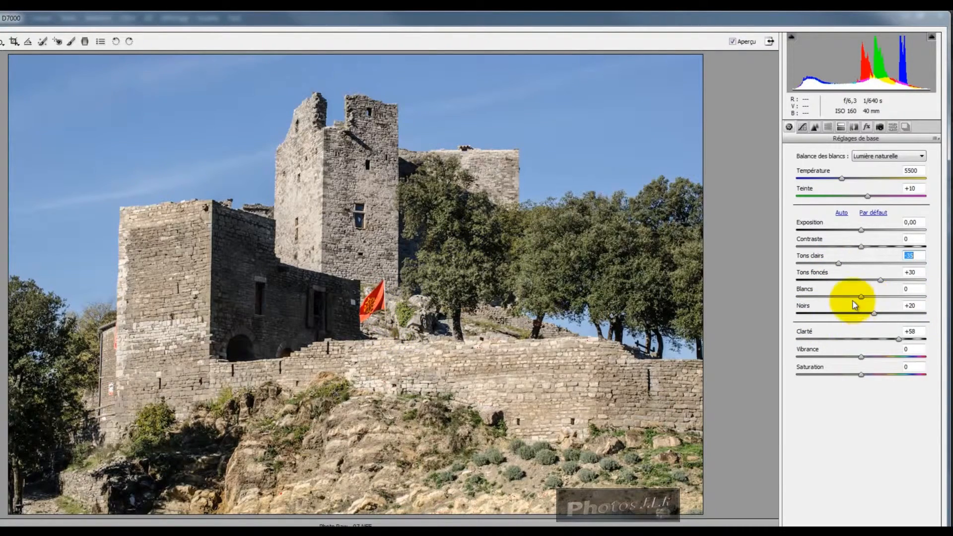
pyautogui.moveTo(860, 297); pyautogui.dragTo(830, 297)
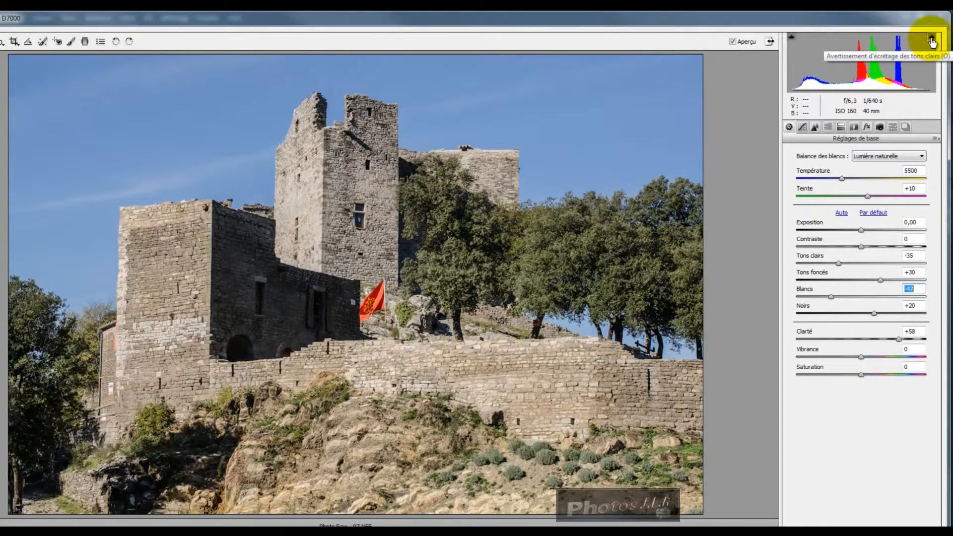
pyautogui.moveTo(862, 232); pyautogui.dragTo(868, 213)
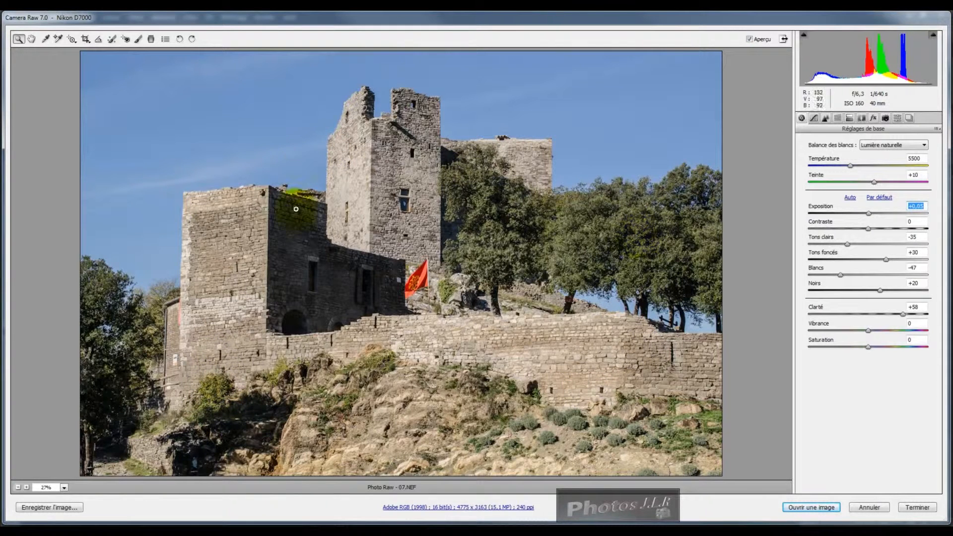
# - Compare the photo with and without the basic adjustments twice, leaving the adjusted preview on
pyautogui.click(748, 39)
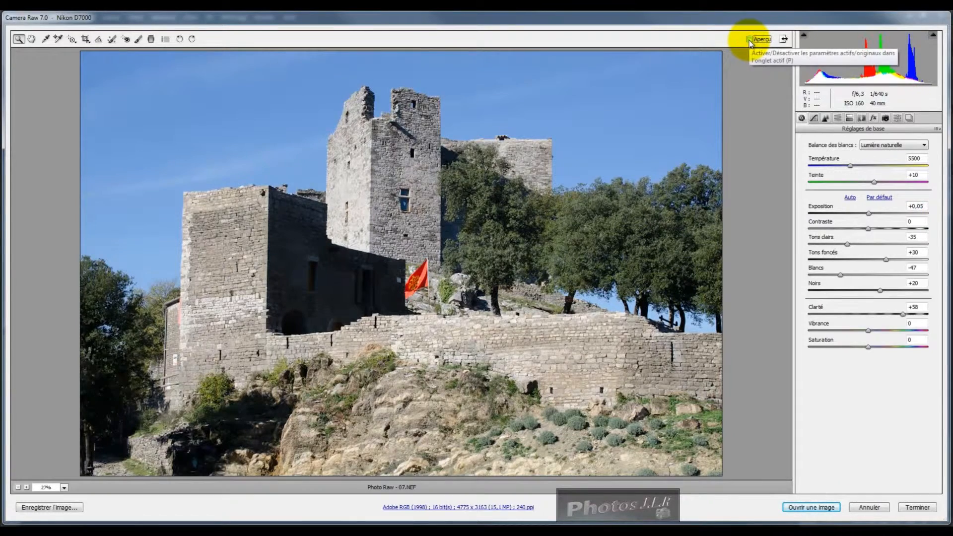
pyautogui.click(748, 39)
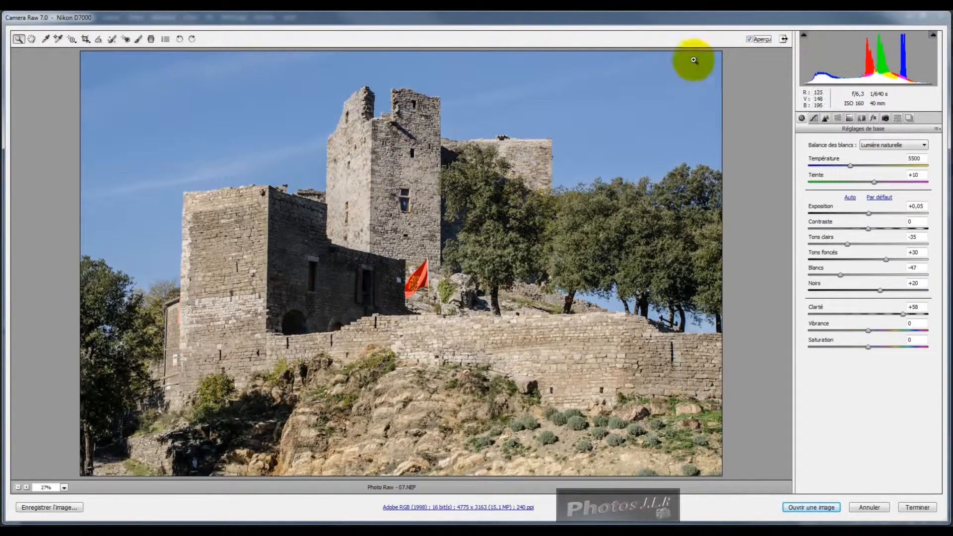
pyautogui.click(749, 39)
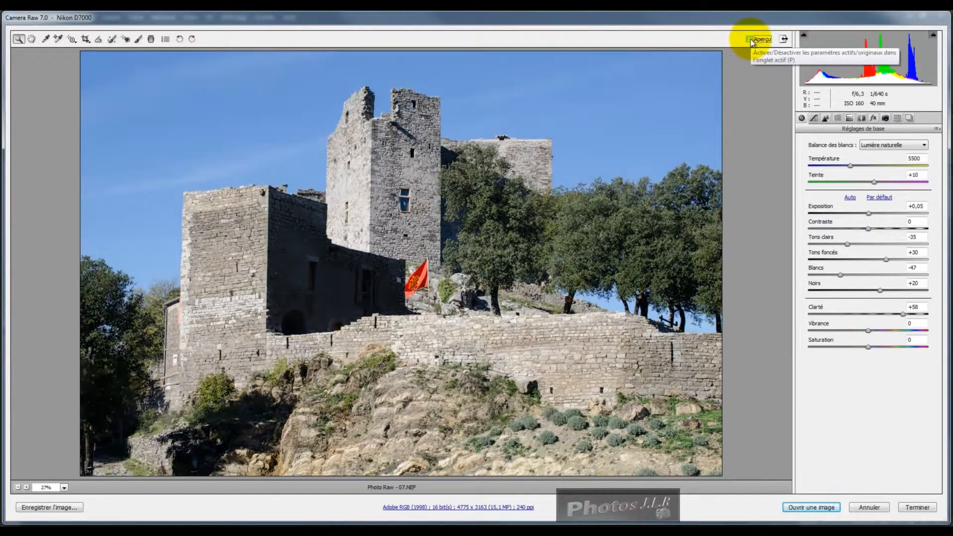
pyautogui.click(749, 40)
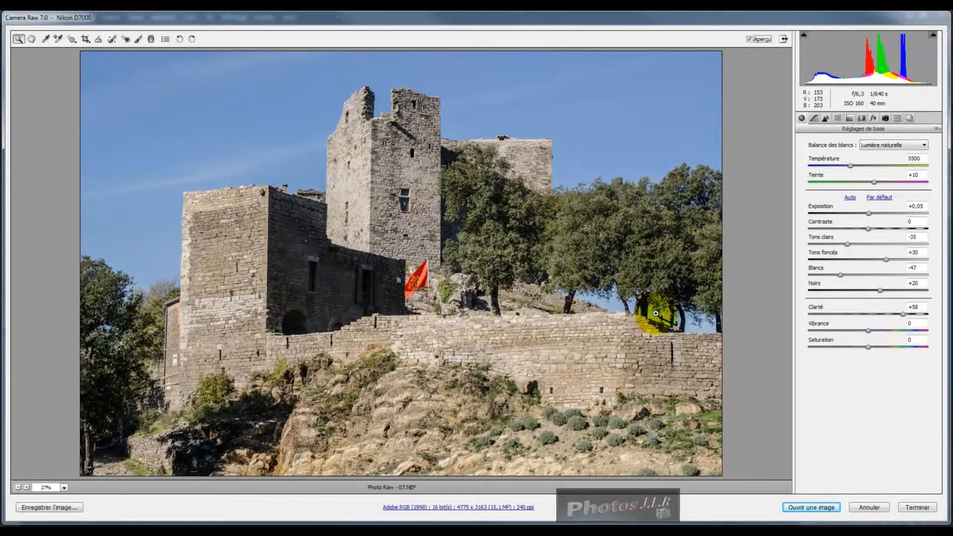
# - In the sharpening settings, try weaker and stronger Gain and Rayon values, settling on Gain 110 and Rayon 1,0
pyautogui.click(826, 118)
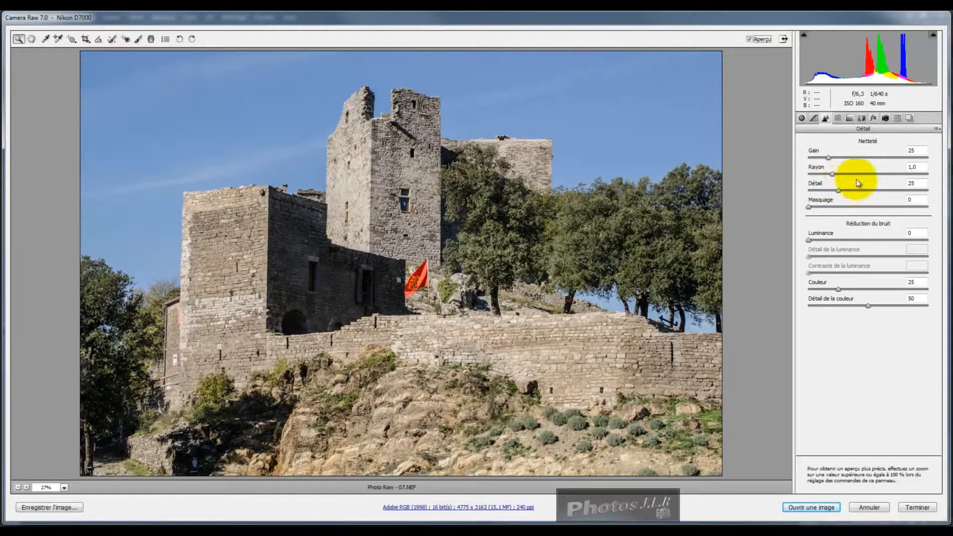
pyautogui.moveTo(830, 159); pyautogui.dragTo(867, 159)
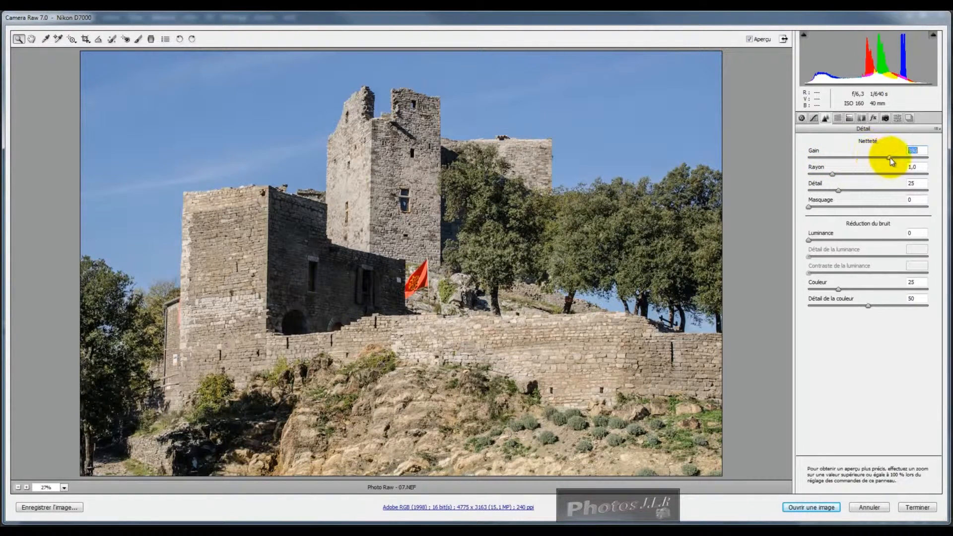
pyautogui.moveTo(897, 156)
pyautogui.mouseDown()
pyautogui.moveTo(809, 158)
pyautogui.moveTo(901, 157)
pyautogui.mouseUp()
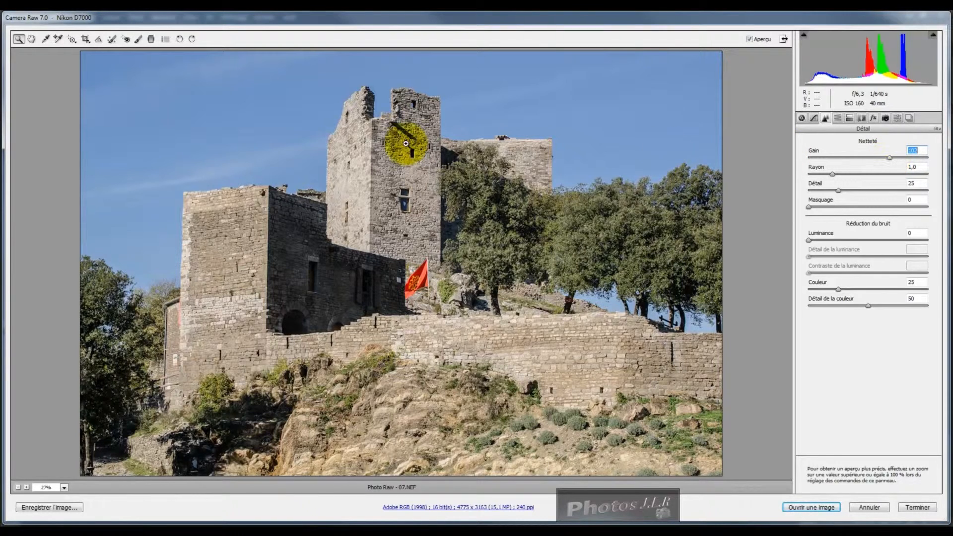
pyautogui.moveTo(889, 159); pyautogui.dragTo(890, 160)
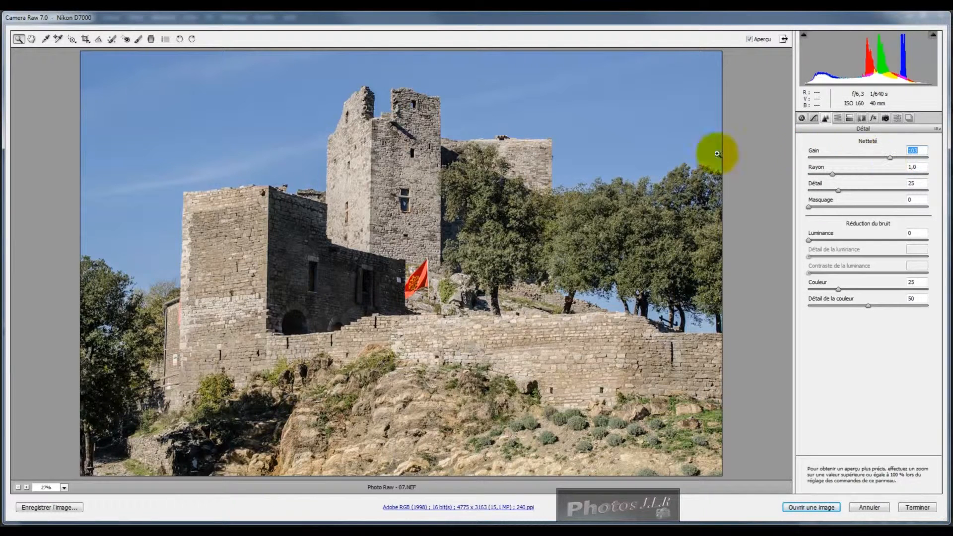
pyautogui.moveTo(838, 177); pyautogui.dragTo(839, 180)
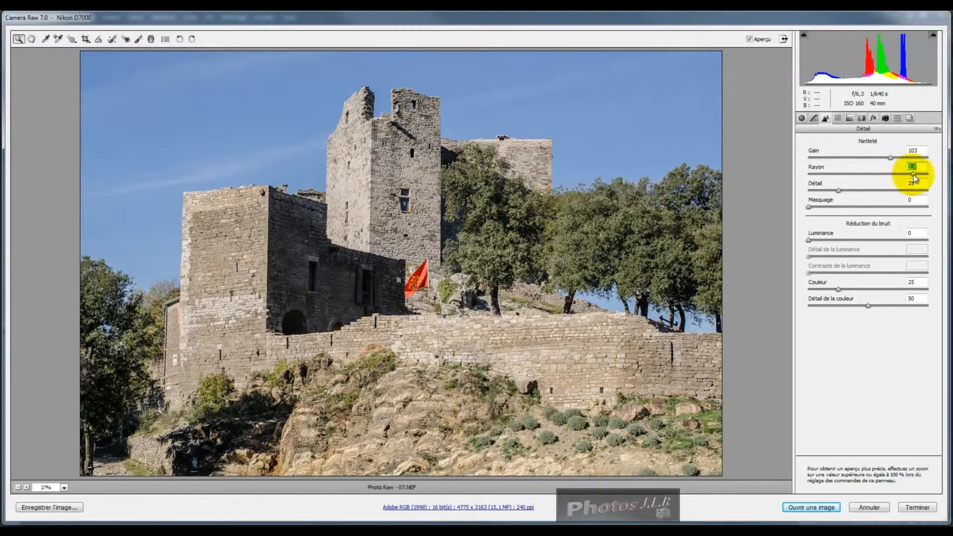
pyautogui.moveTo(890, 157); pyautogui.dragTo(840, 159)
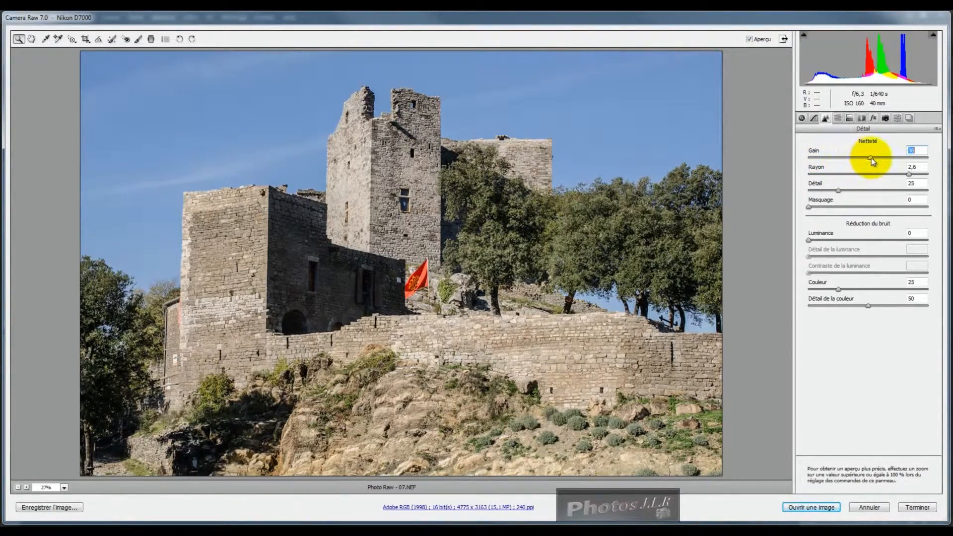
pyautogui.moveTo(908, 174); pyautogui.dragTo(830, 178)
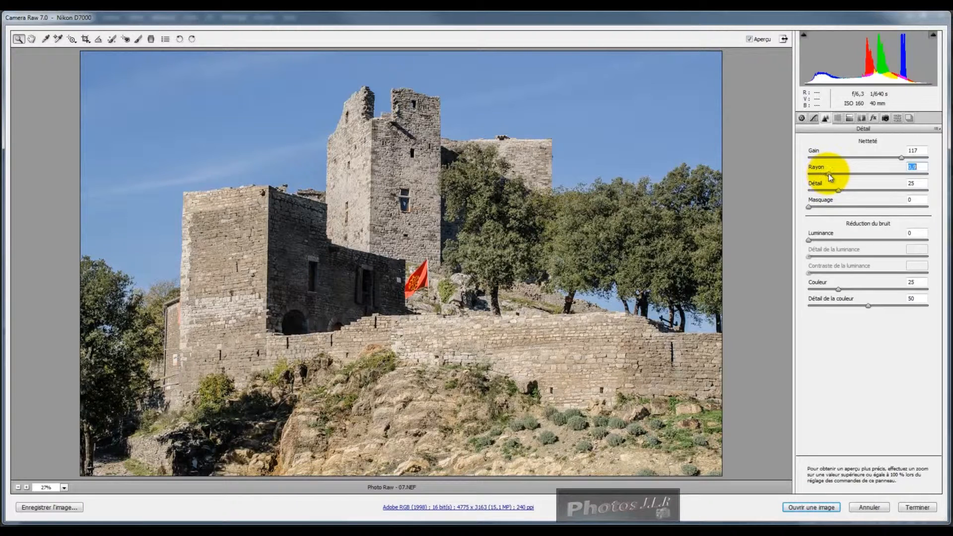
pyautogui.moveTo(831, 177); pyautogui.dragTo(836, 177)
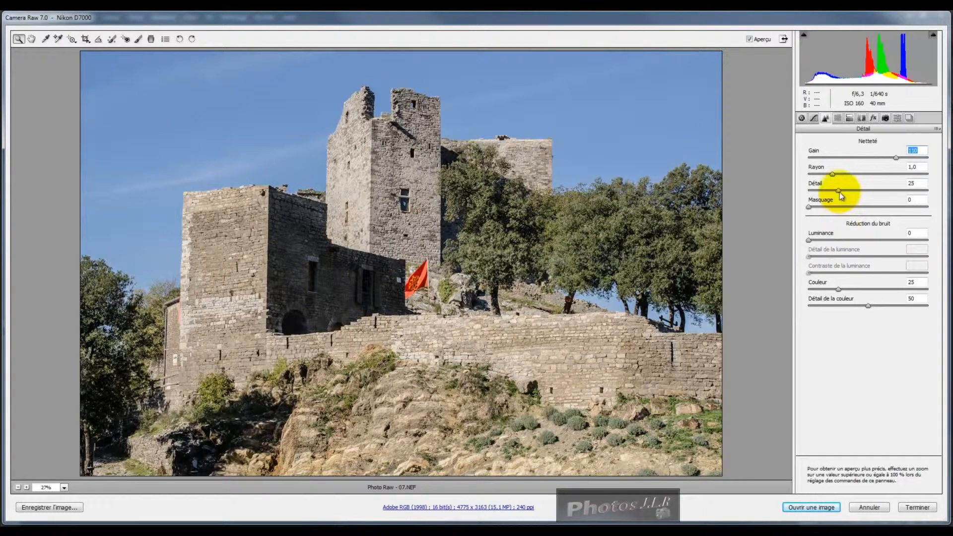
# - Test the extremes of the sharpening Détail and Masquage, then set Détail to 46 and Masquage to 47
pyautogui.moveTo(838, 191); pyautogui.dragTo(886, 193)
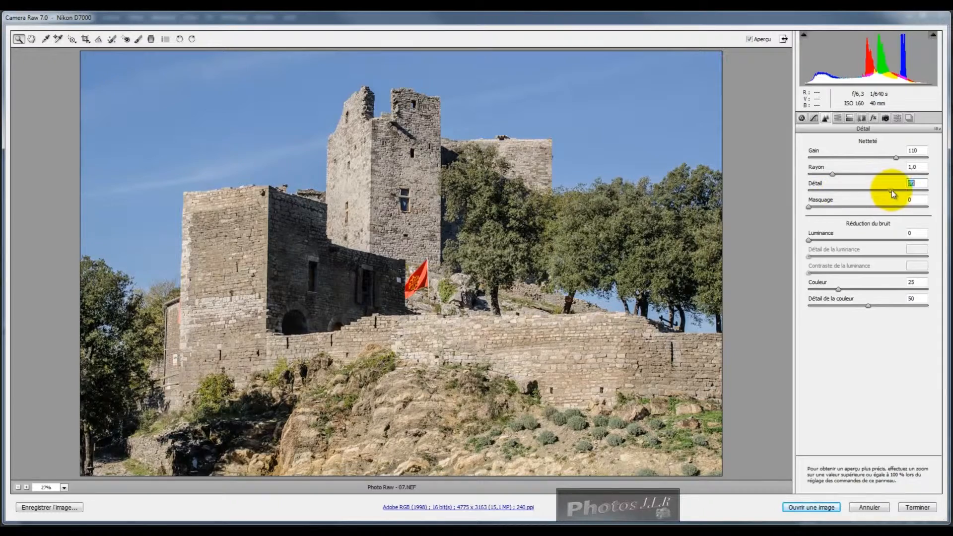
pyautogui.moveTo(854, 194); pyautogui.dragTo(793, 195)
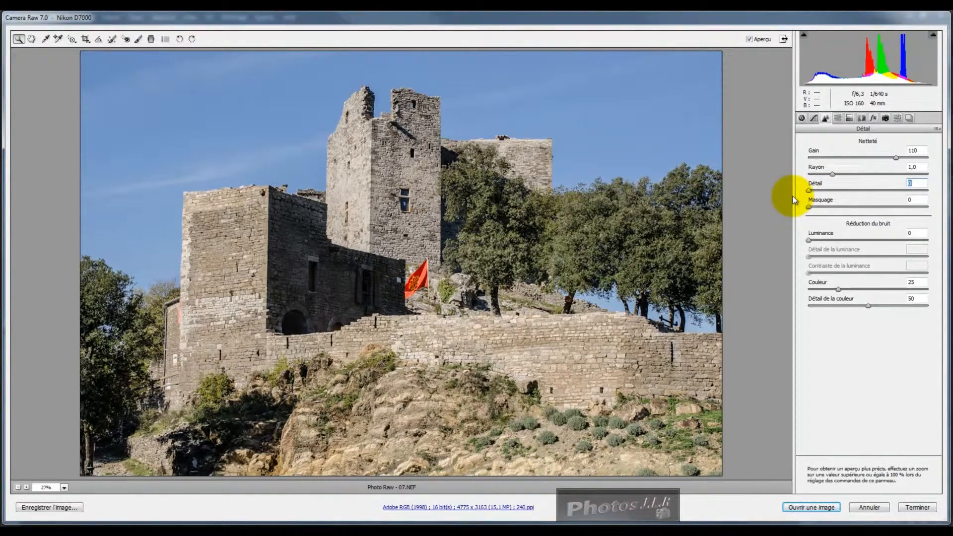
pyautogui.click(927, 191)
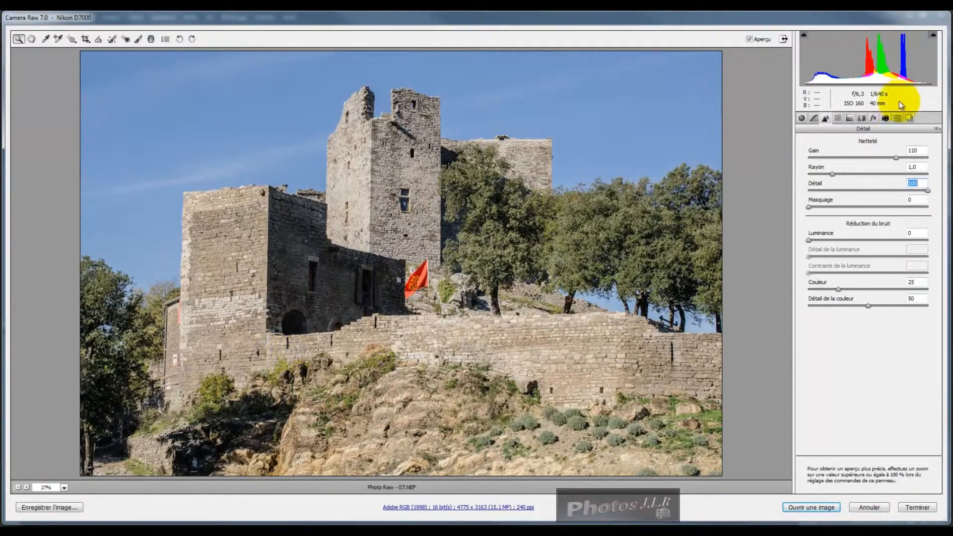
pyautogui.click(876, 190)
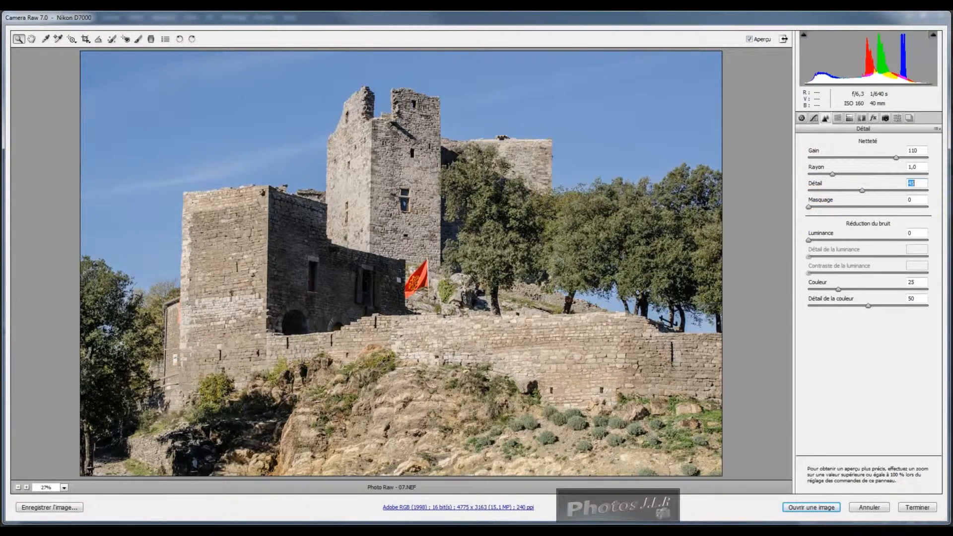
pyautogui.click(928, 207)
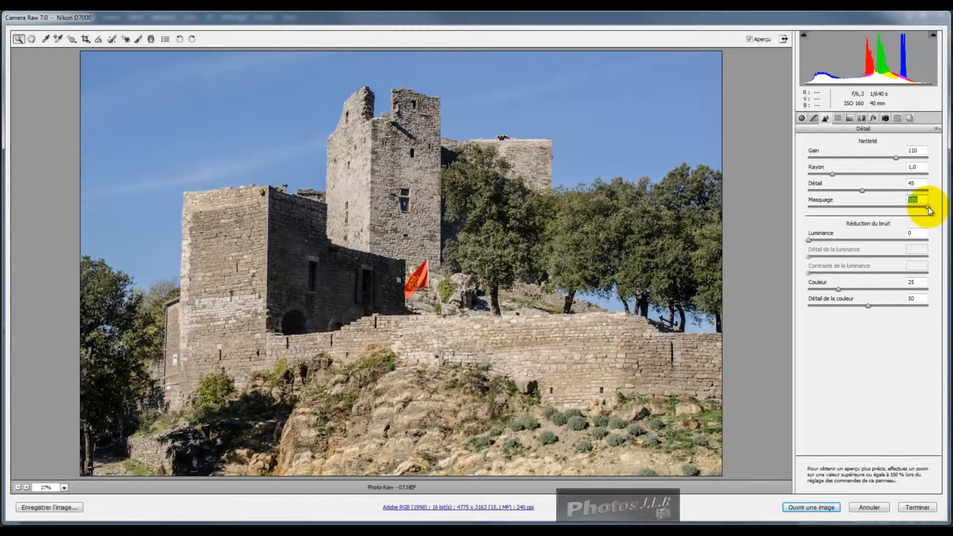
pyautogui.moveTo(928, 207); pyautogui.dragTo(901, 208)
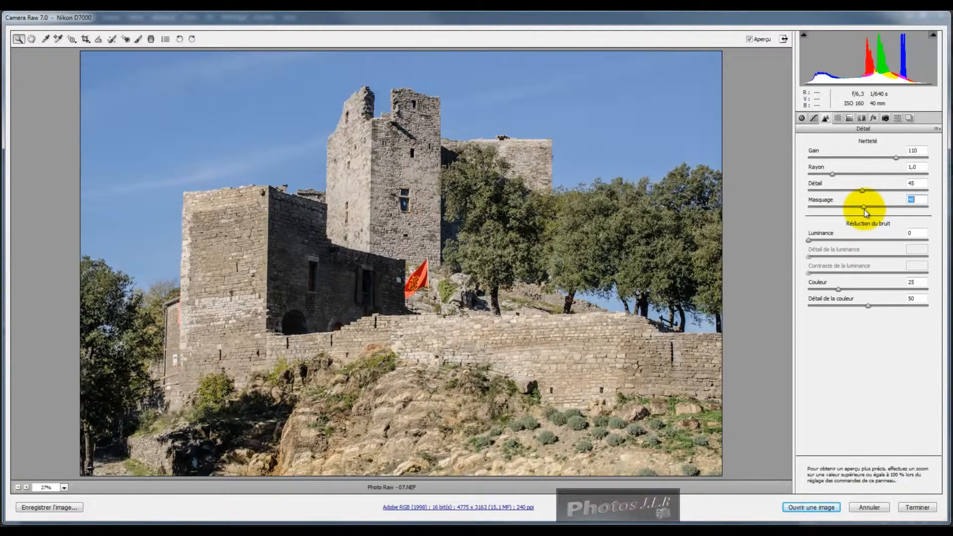
pyautogui.click(861, 190)
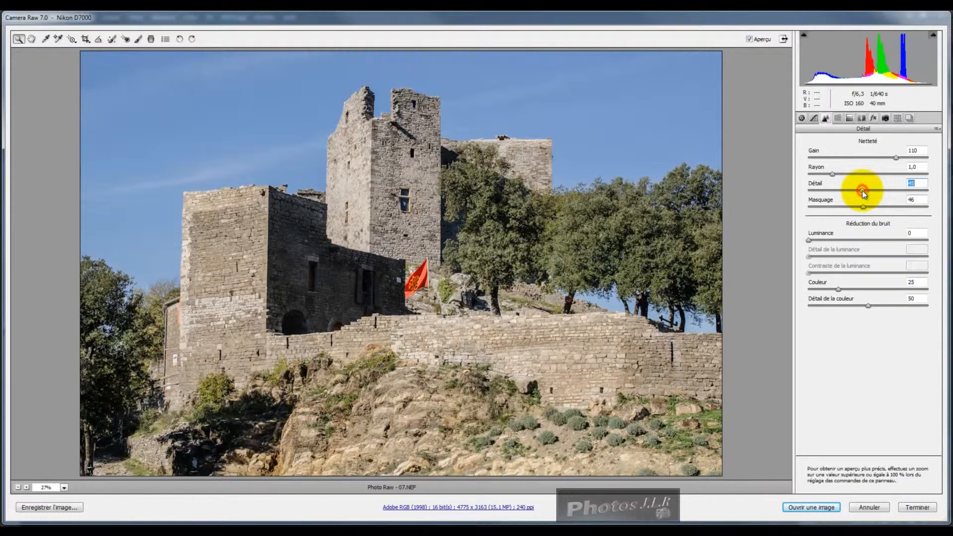
pyautogui.moveTo(863, 192); pyautogui.dragTo(865, 207)
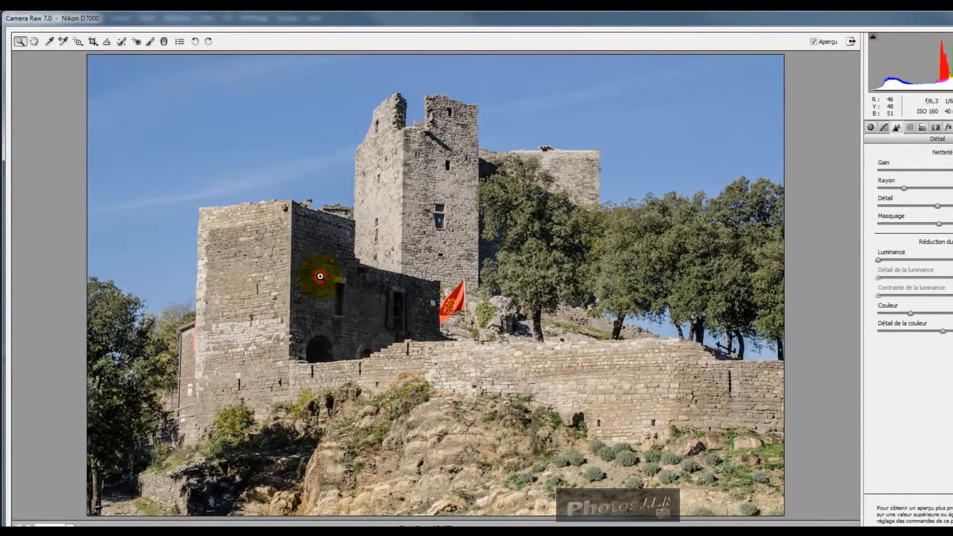
# - Enlarge the shaded wall of the front building, shift the view down it with the Hand tool, and return to the Zoom tool
pyautogui.click(320, 276)
pyautogui.click(313, 277)
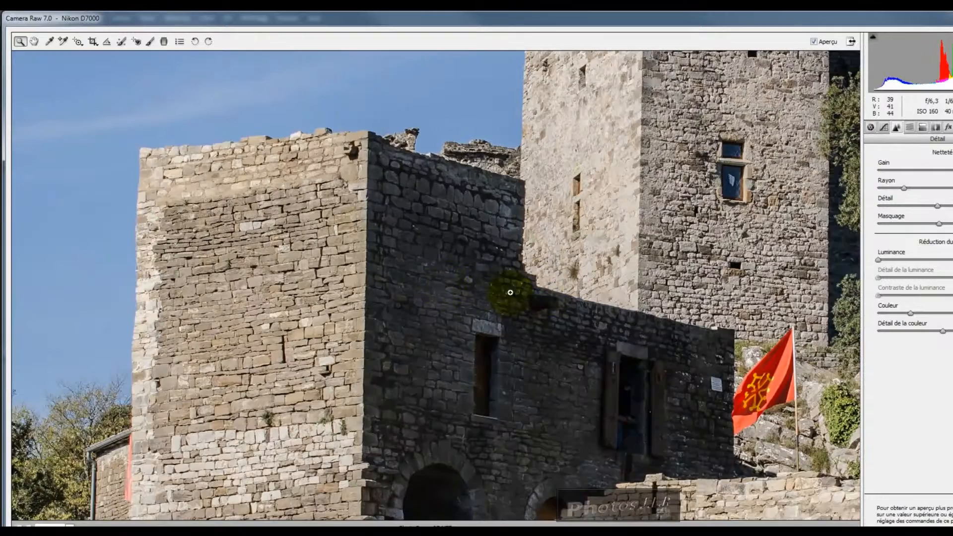
pyautogui.click(466, 281)
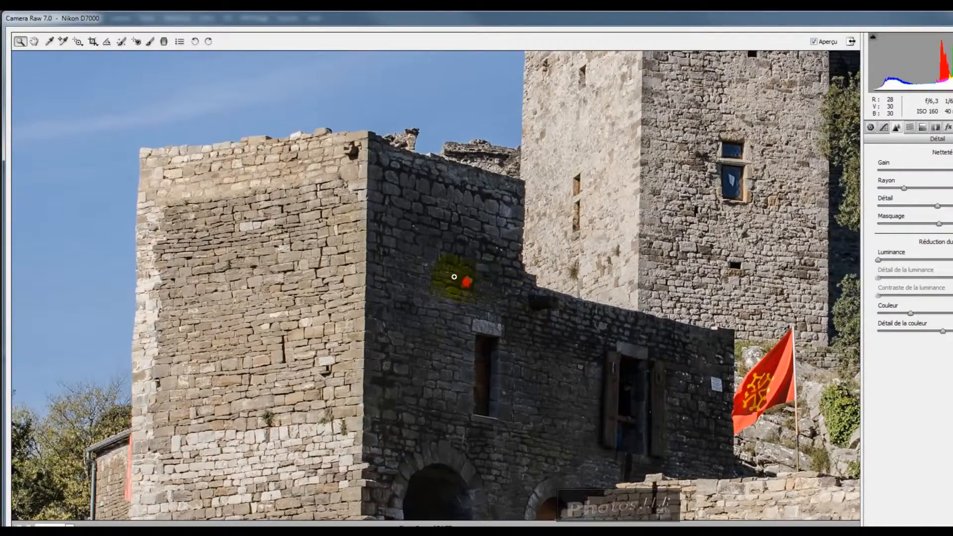
pyautogui.click(504, 295)
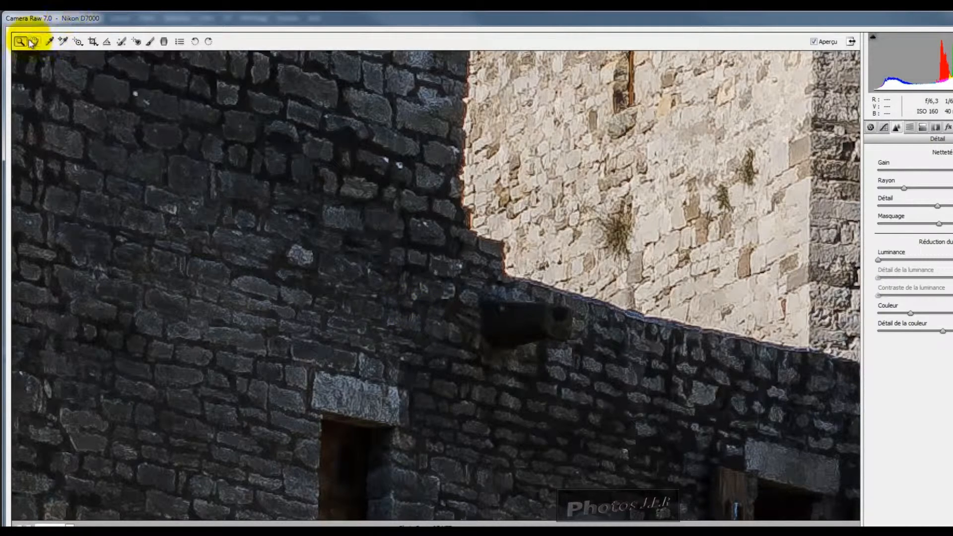
pyautogui.click(35, 43)
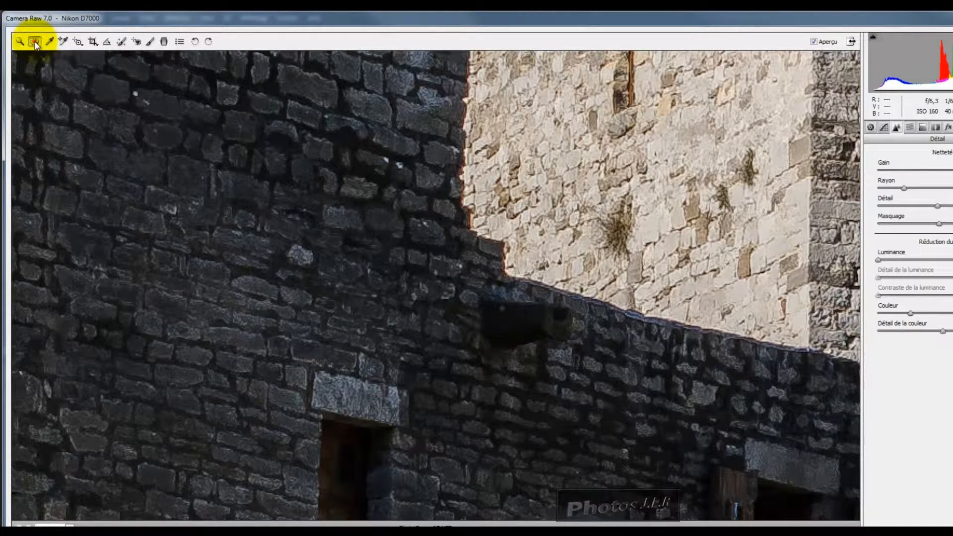
pyautogui.moveTo(296, 242)
pyautogui.mouseDown()
pyautogui.moveTo(403, 138)
pyautogui.moveTo(293, 100)
pyautogui.moveTo(179, 91)
pyautogui.mouseUp()
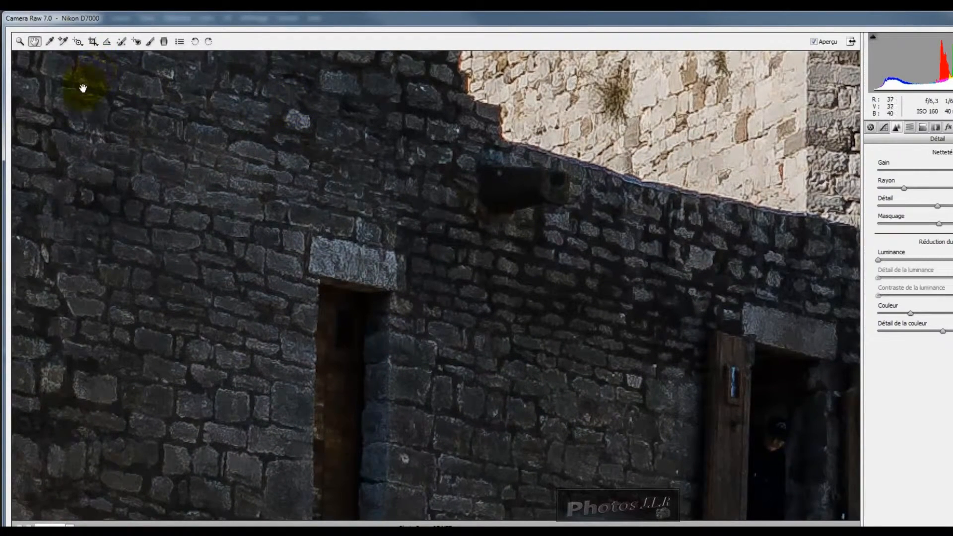
pyautogui.click(36, 44)
pyautogui.click(20, 42)
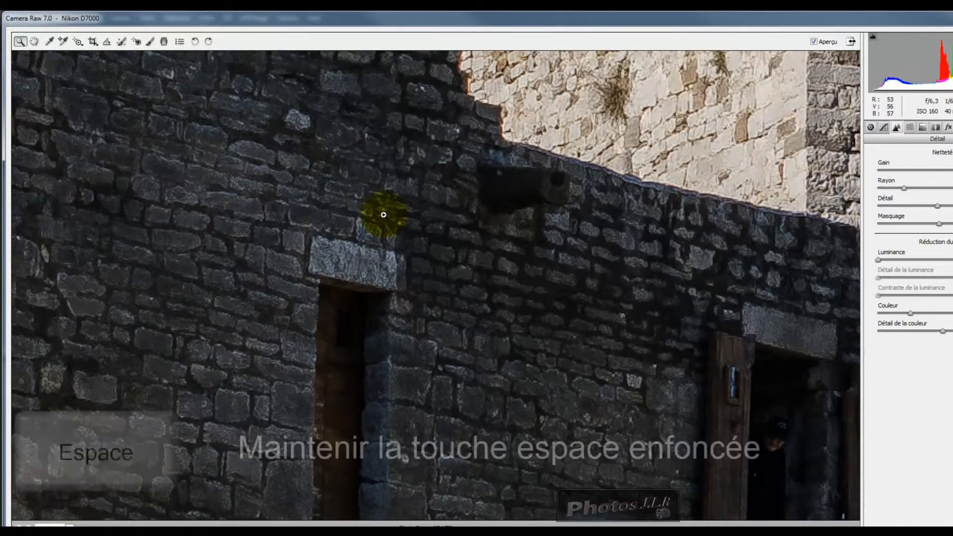
# - Using the temporary Hand tool, examine the shaded wall for noise and magnify the stones around the protruding spout
pyautogui.press('space')
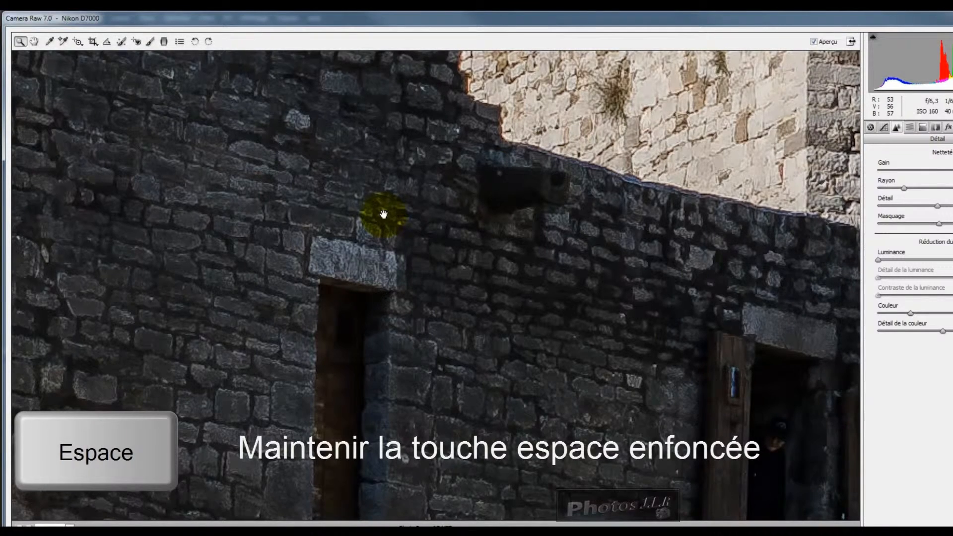
pyautogui.moveTo(397, 222); pyautogui.dragTo(442, 230)
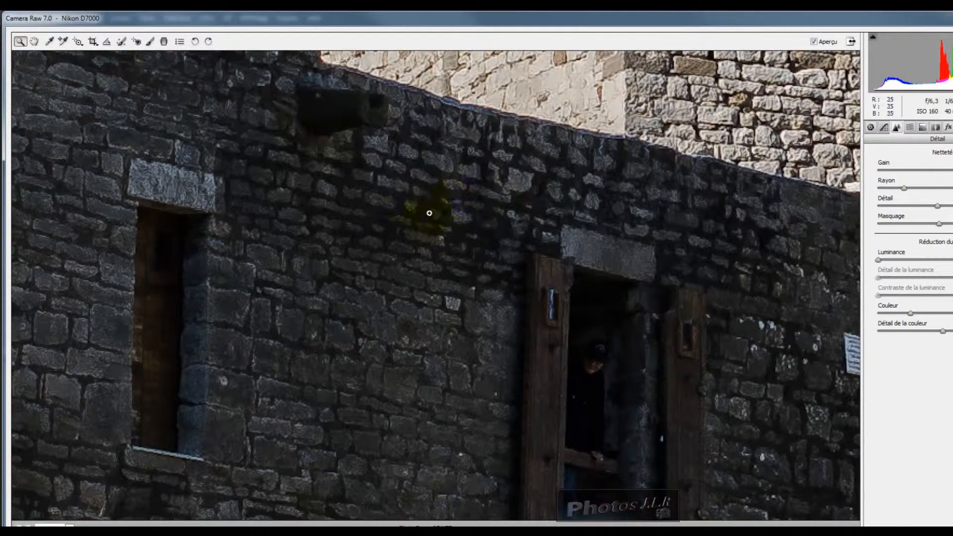
pyautogui.click(20, 41)
pyautogui.press('space')
pyautogui.click(435, 204)
pyautogui.click(423, 231)
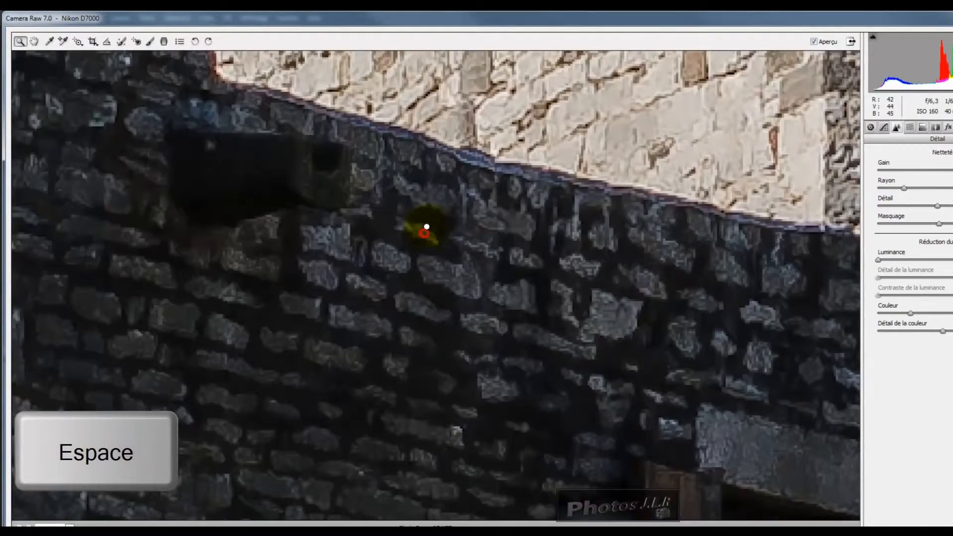
pyautogui.moveTo(416, 266); pyautogui.dragTo(478, 216)
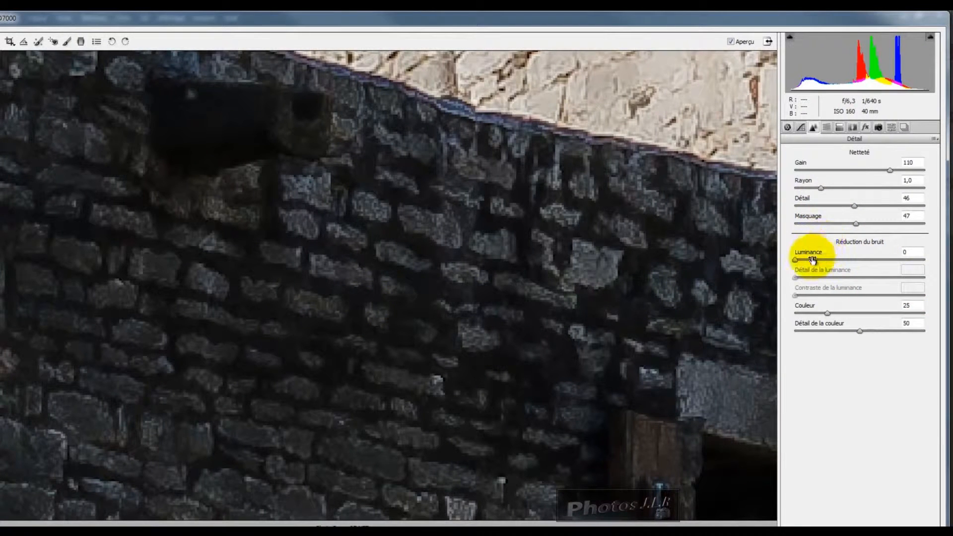
# - Reduce luminance noise with Luminance at 10, Détail de la luminance at 50 and Contraste de la luminance at 50
pyautogui.moveTo(796, 261); pyautogui.dragTo(818, 263)
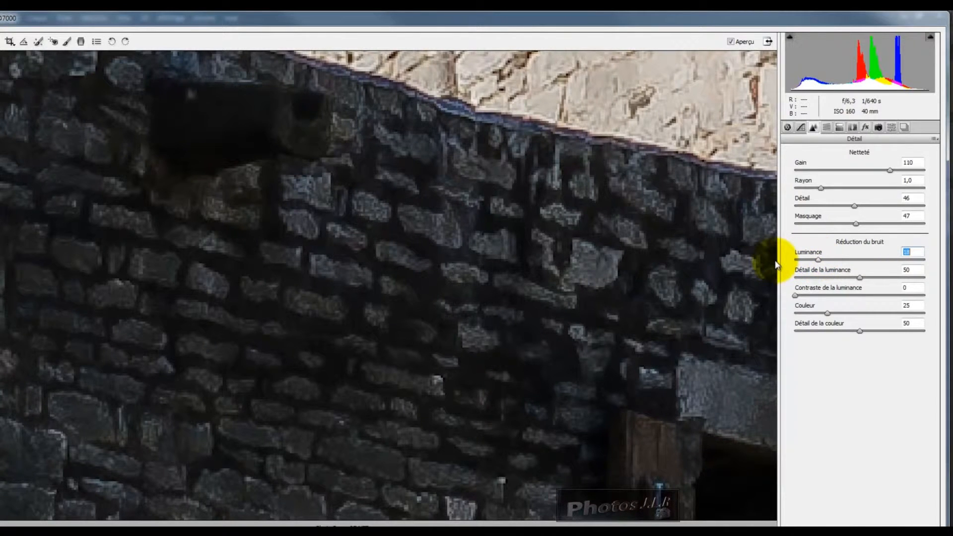
pyautogui.click(790, 261)
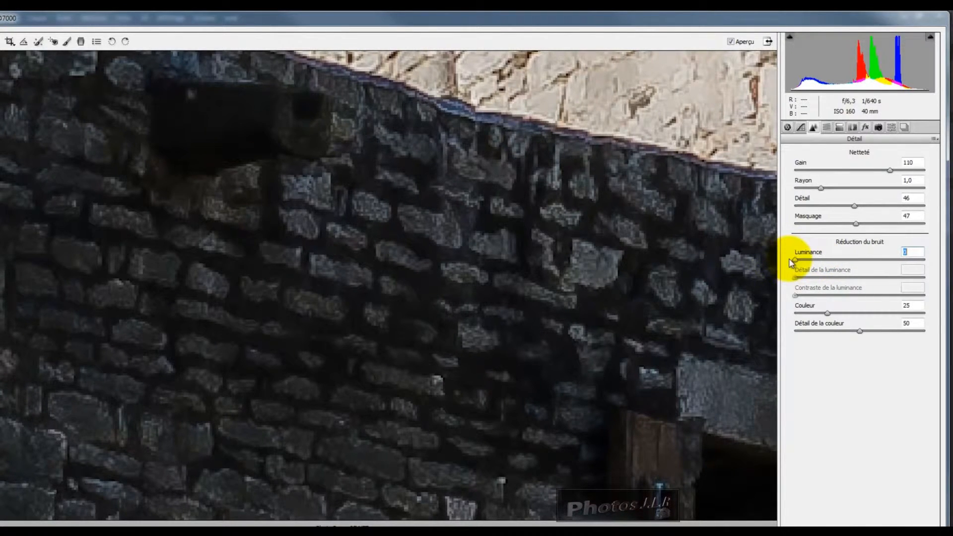
pyautogui.moveTo(790, 260)
pyautogui.mouseDown()
pyautogui.moveTo(843, 265)
pyautogui.moveTo(808, 264)
pyautogui.mouseUp()
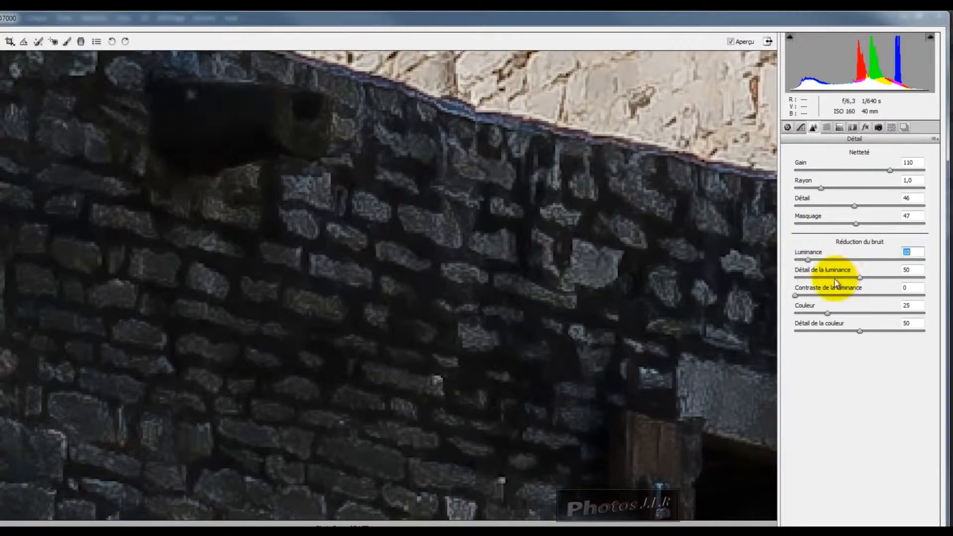
pyautogui.moveTo(859, 277); pyautogui.dragTo(934, 278)
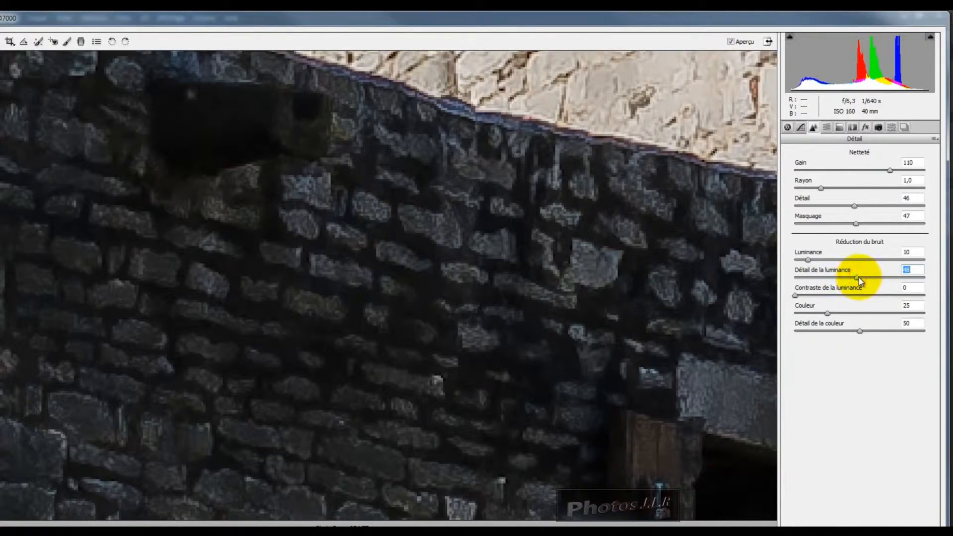
pyautogui.moveTo(858, 276); pyautogui.dragTo(860, 279)
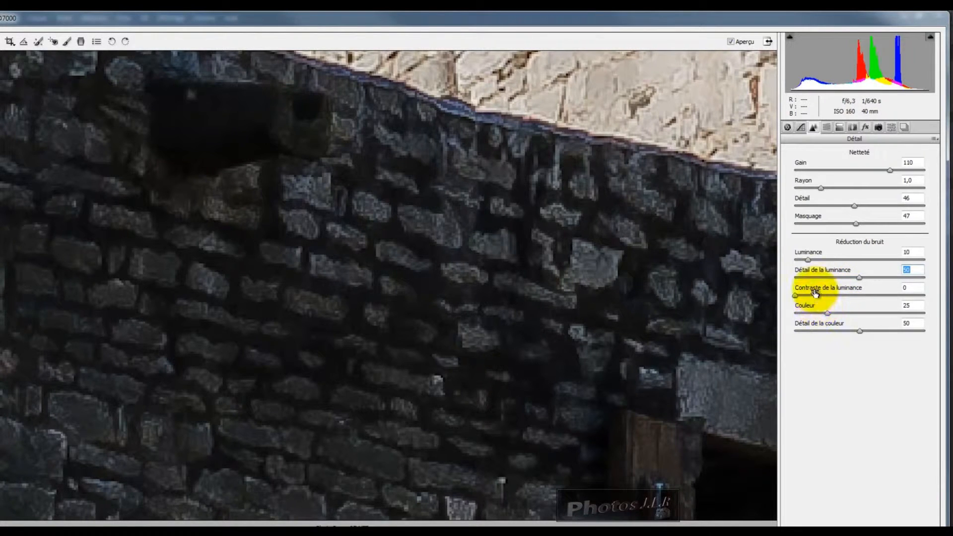
pyautogui.moveTo(794, 296); pyautogui.dragTo(949, 297)
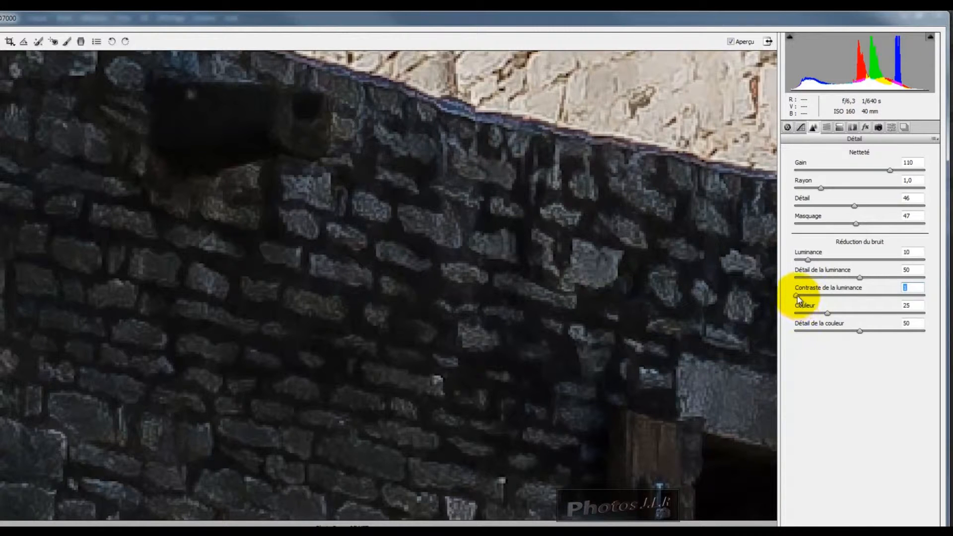
pyautogui.moveTo(796, 296); pyautogui.dragTo(861, 297)
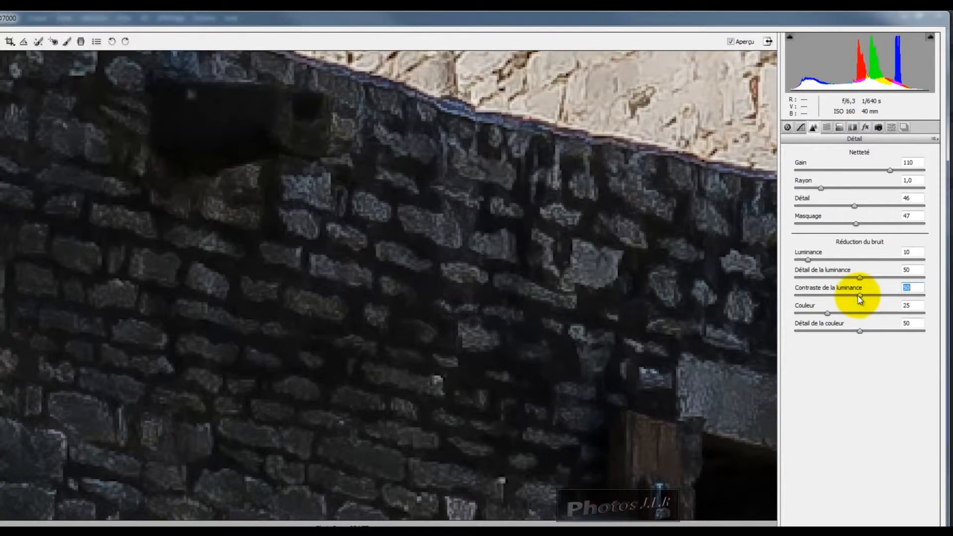
# - Test the extremes of the colour noise reduction, then set Couleur to 50 and Détail de la couleur to 50
pyautogui.moveTo(827, 314); pyautogui.dragTo(922, 313)
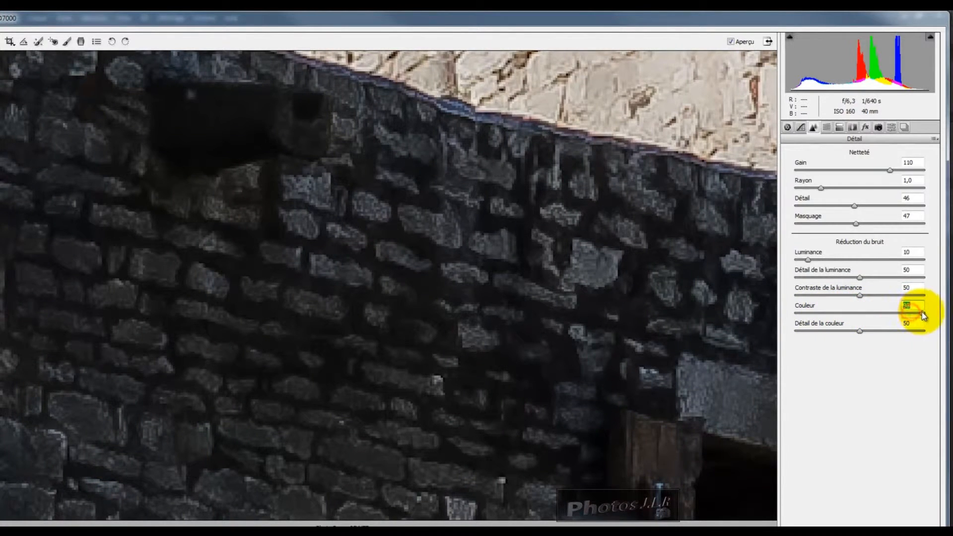
pyautogui.click(797, 314)
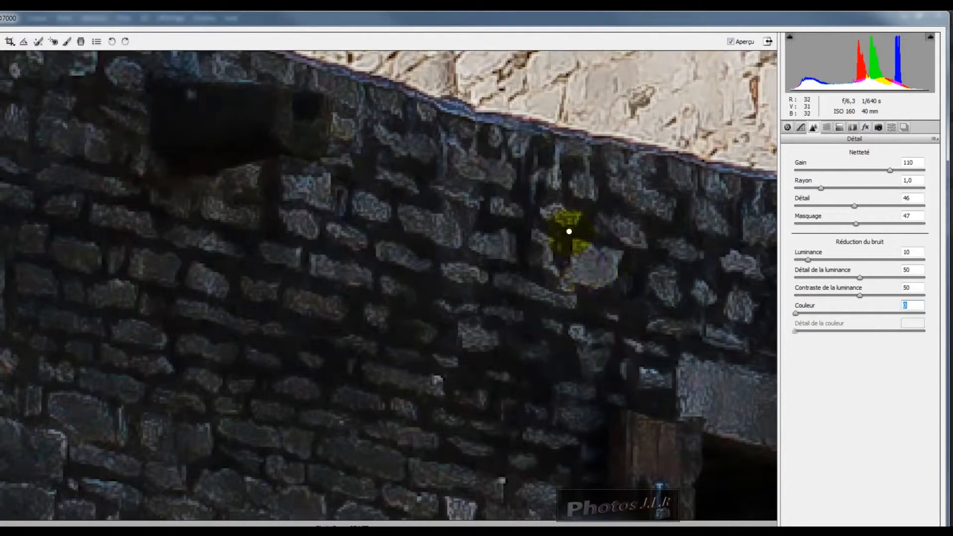
pyautogui.click(924, 313)
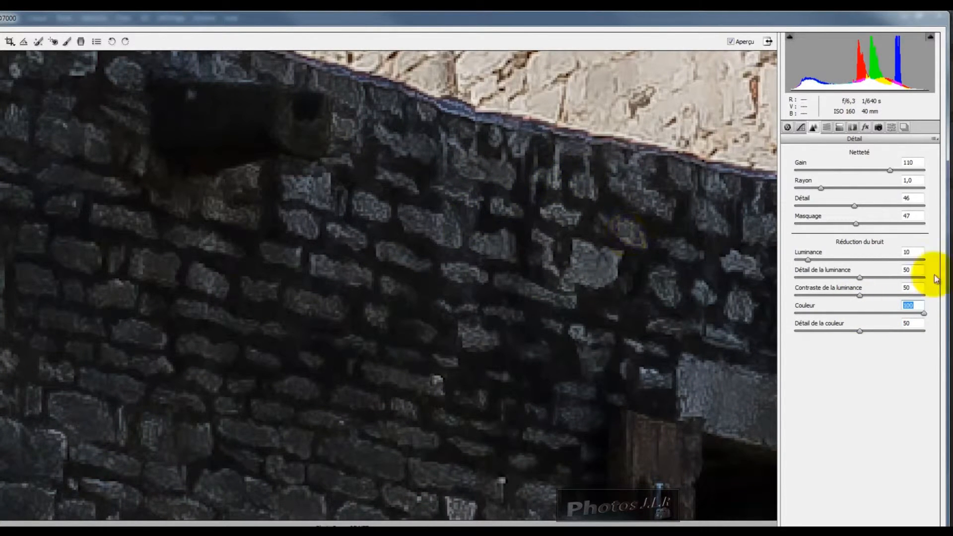
pyautogui.moveTo(924, 314); pyautogui.dragTo(858, 315)
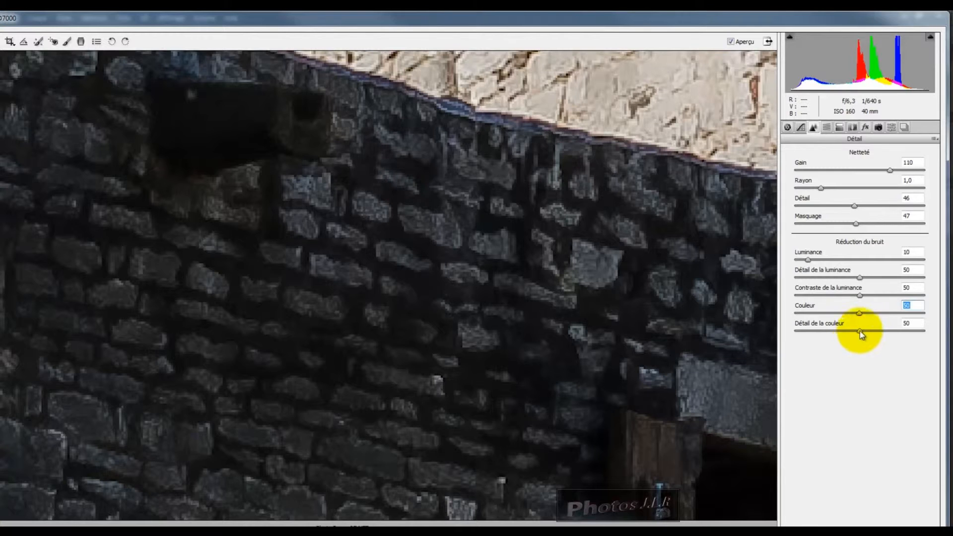
pyautogui.click(795, 331)
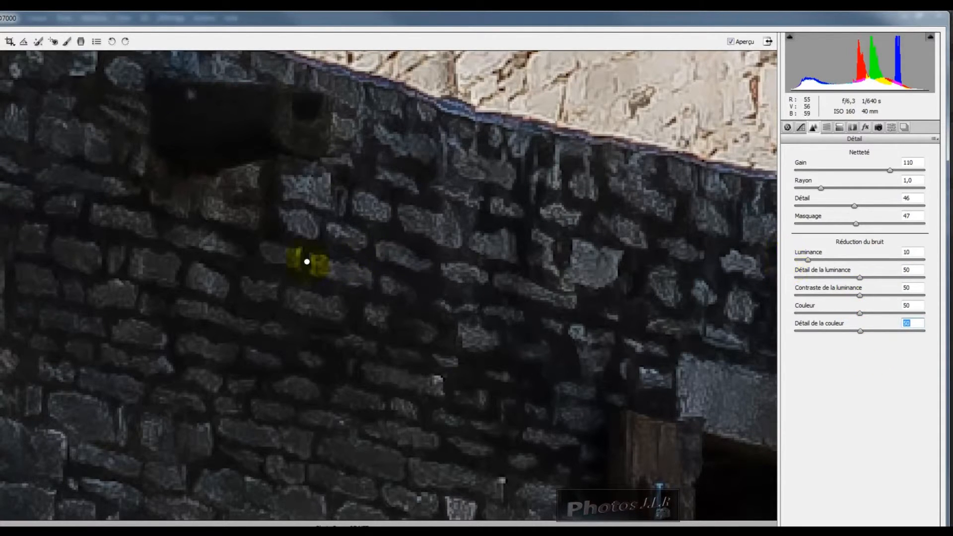
# - Compare the whole photo at Taille écran with and without the detail corrections, then review Réglages de base and return to Détail
pyautogui.rightClick(326, 227)
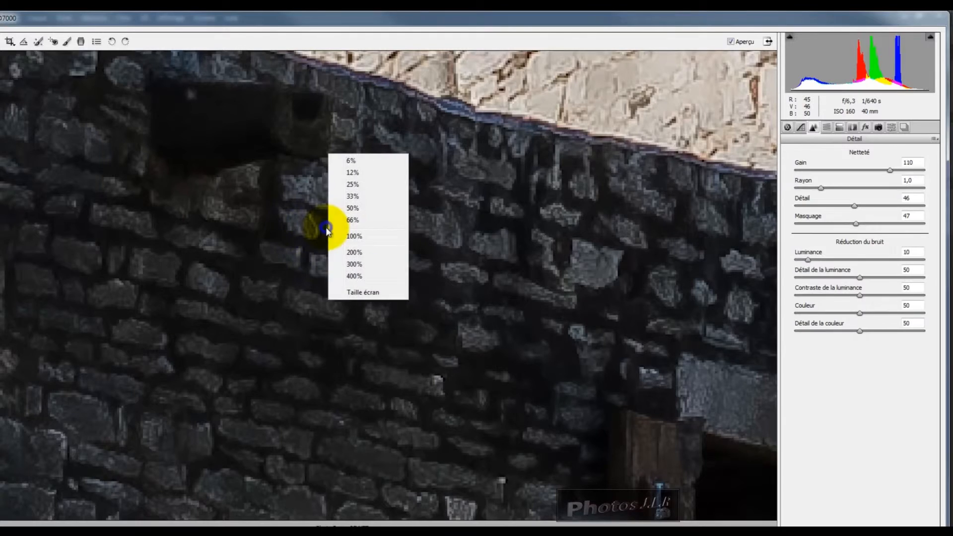
pyautogui.click(368, 292)
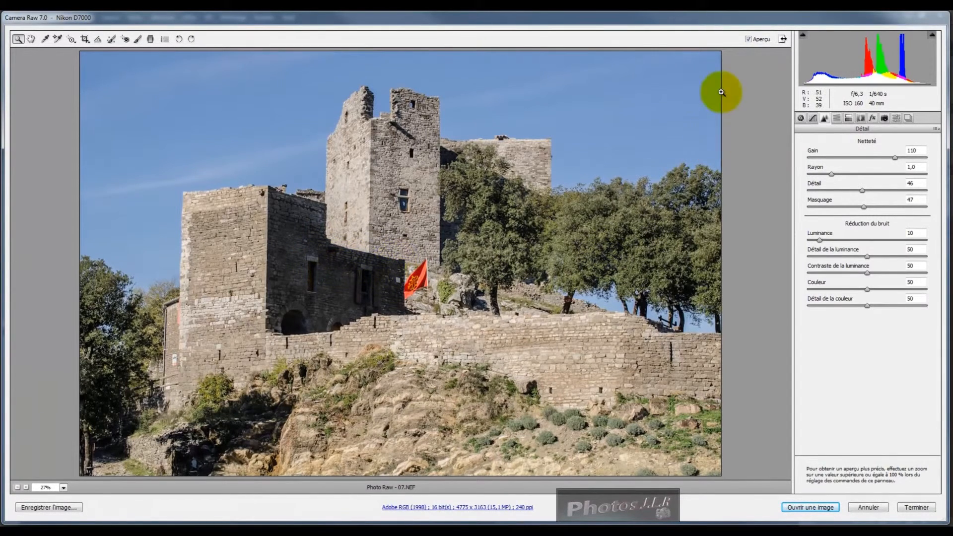
pyautogui.click(749, 39)
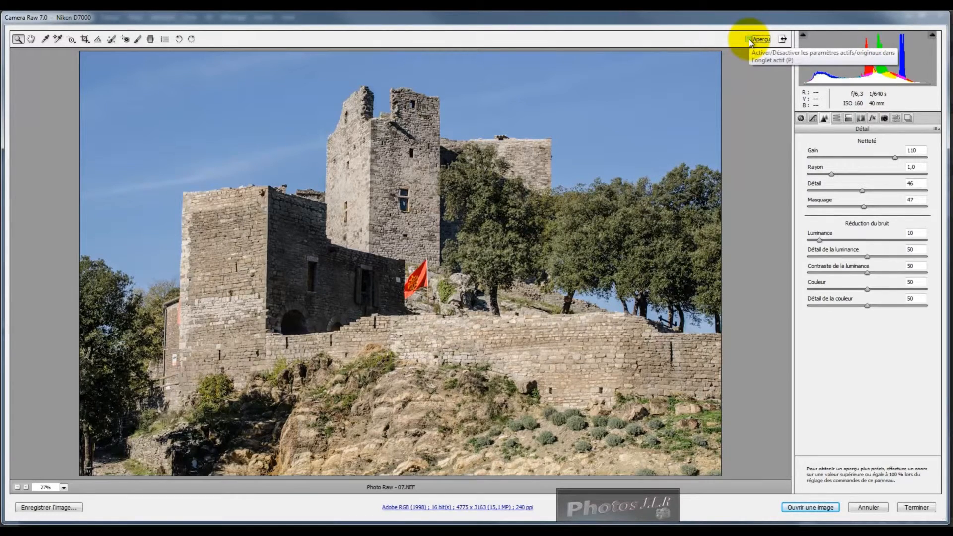
pyautogui.click(748, 39)
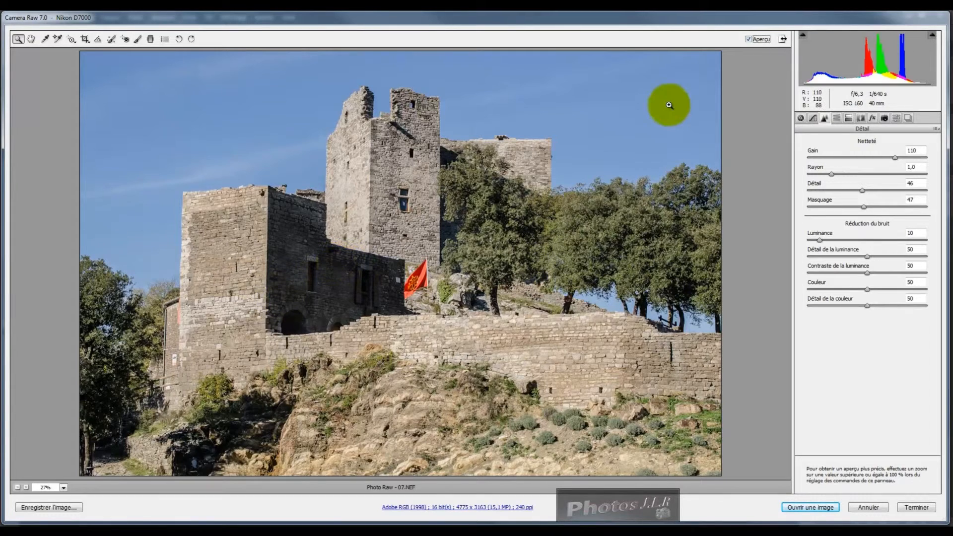
pyautogui.click(749, 39)
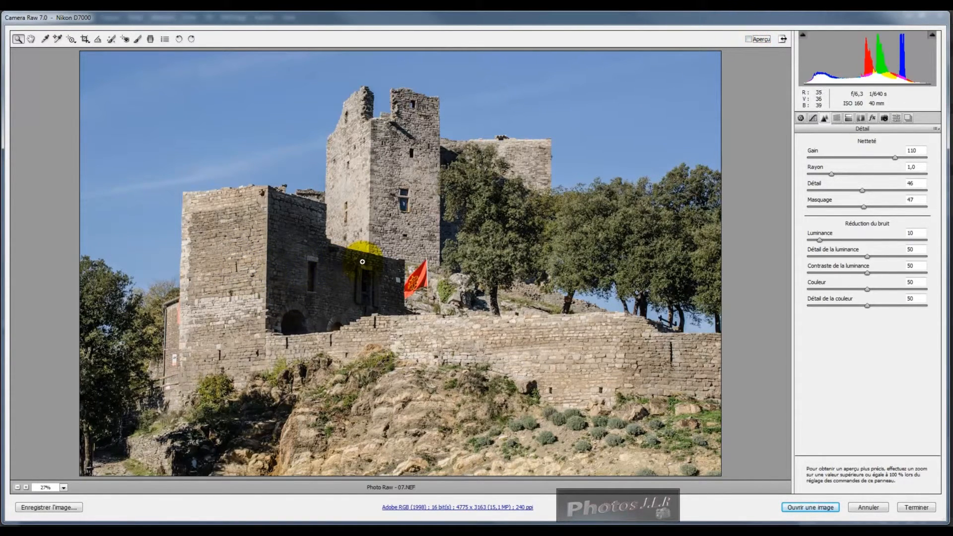
pyautogui.click(748, 39)
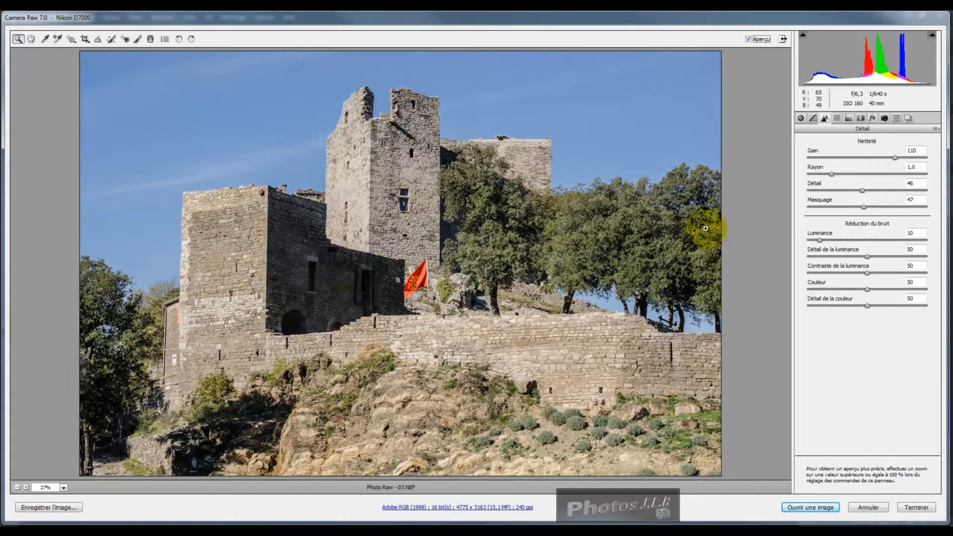
pyautogui.click(801, 118)
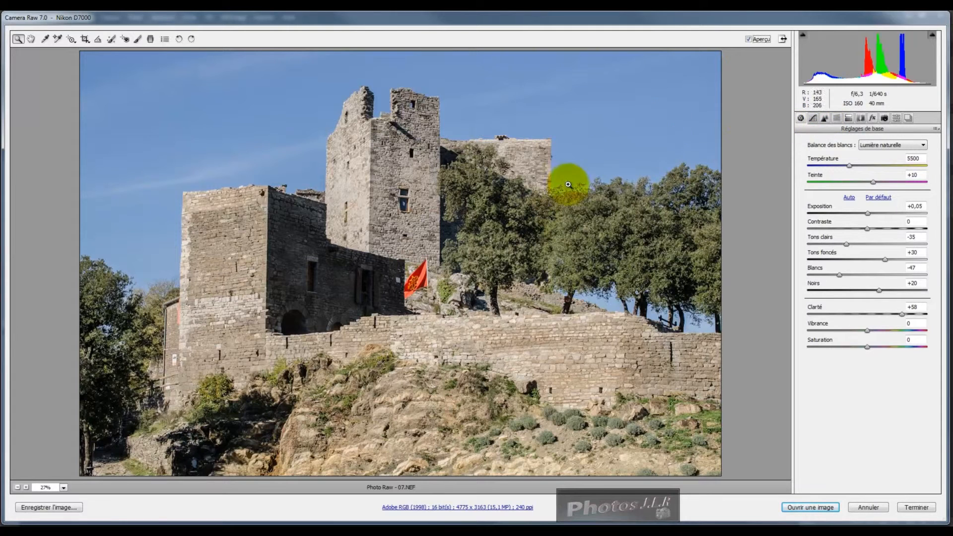
pyautogui.click(823, 118)
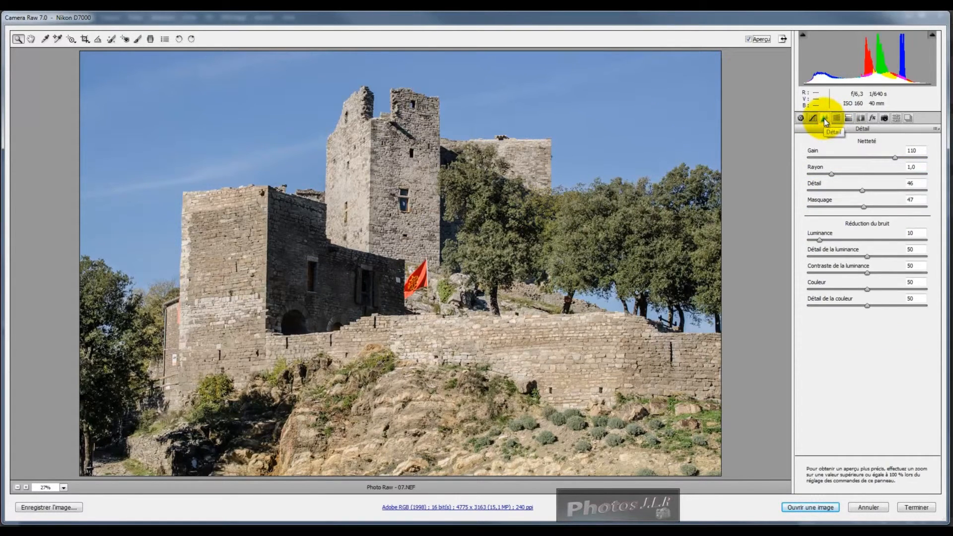